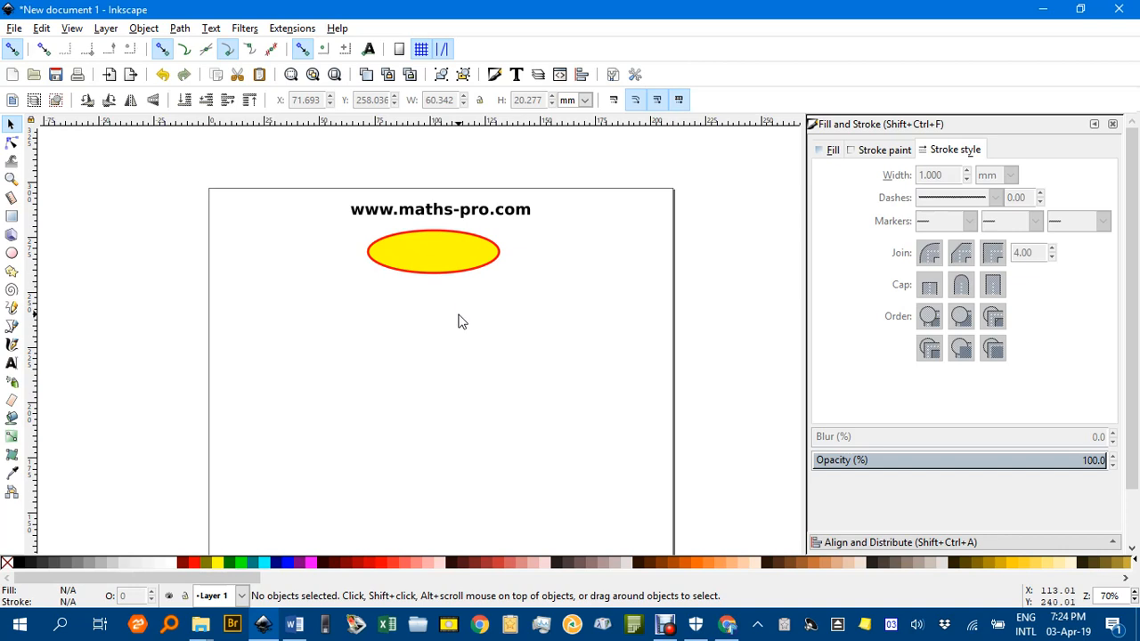
# - Delete the red-outlined ellipse and draw a new whole ellipse below the heading, with radii of about 34 and 12 mm
pyautogui.click(422, 265)
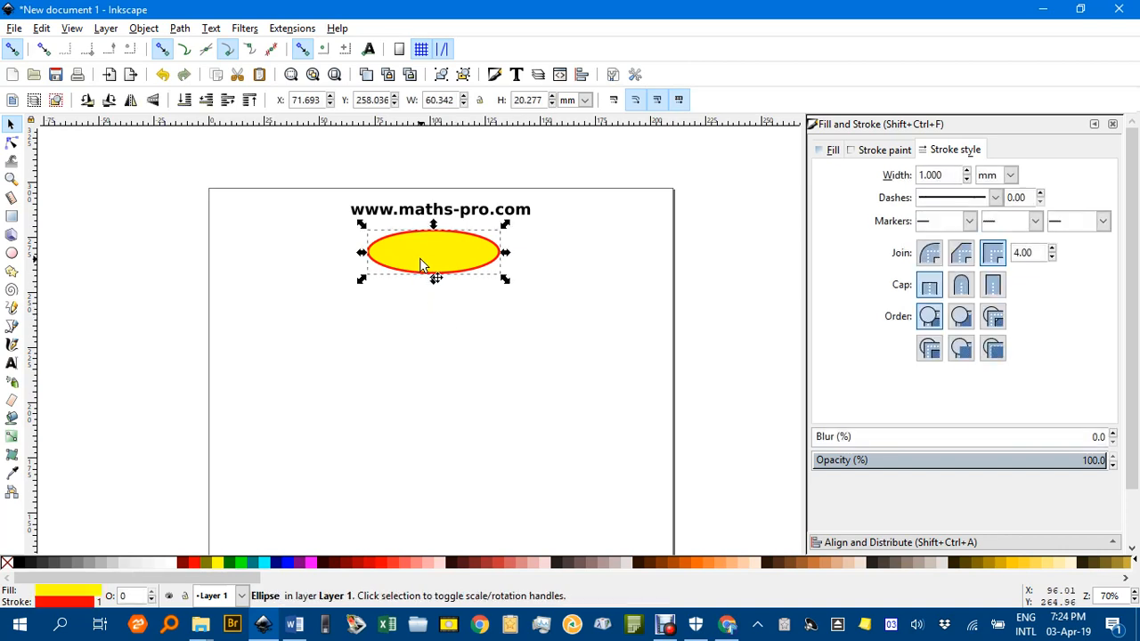
pyautogui.press('Delete')
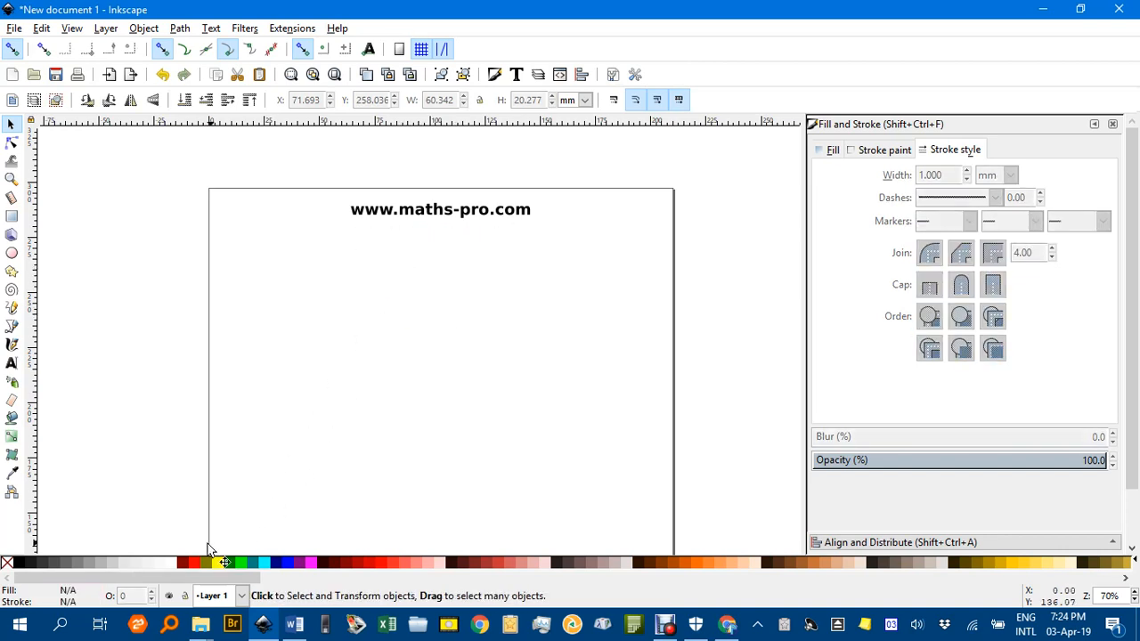
pyautogui.click(12, 254)
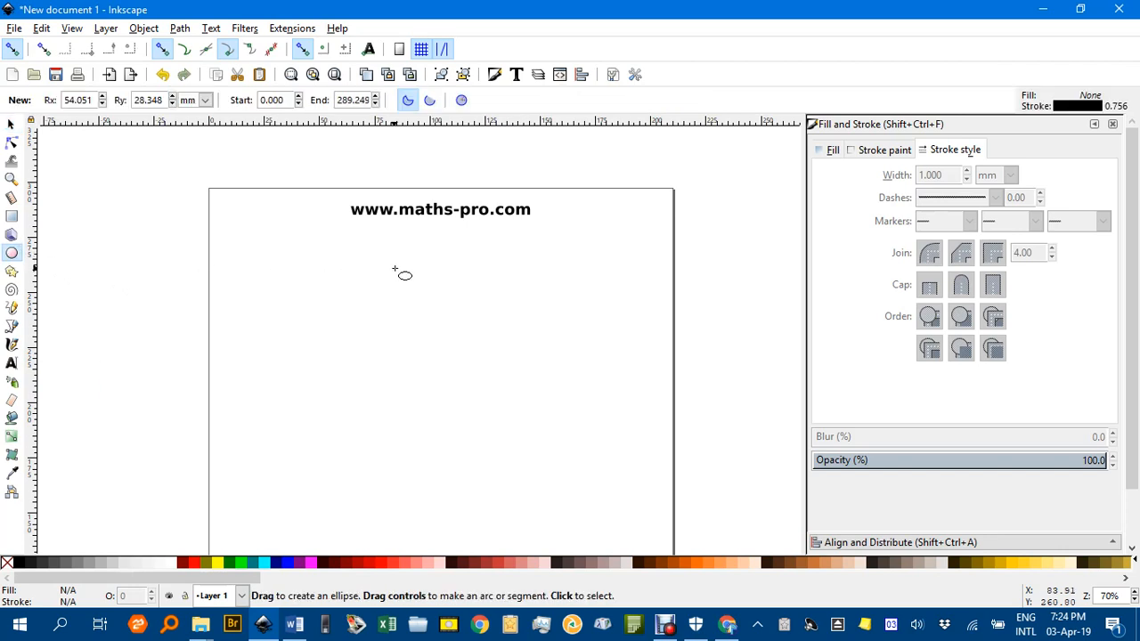
pyautogui.moveTo(390, 260)
pyautogui.mouseDown()
pyautogui.moveTo(524, 318)
pyautogui.moveTo(540, 313)
pyautogui.mouseUp()
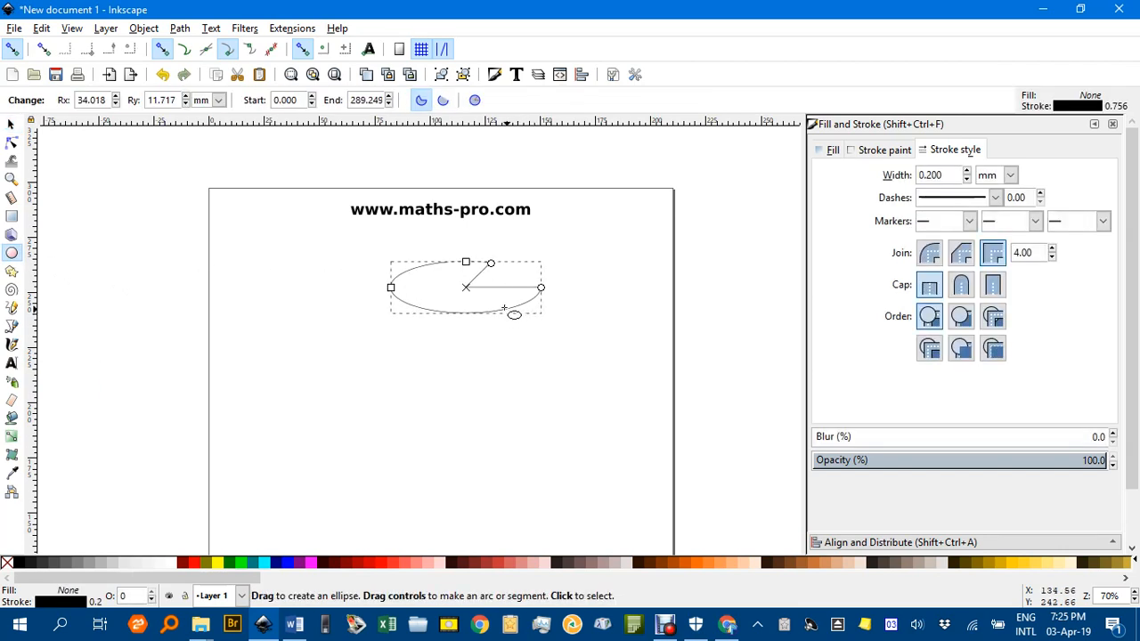
pyautogui.click(420, 101)
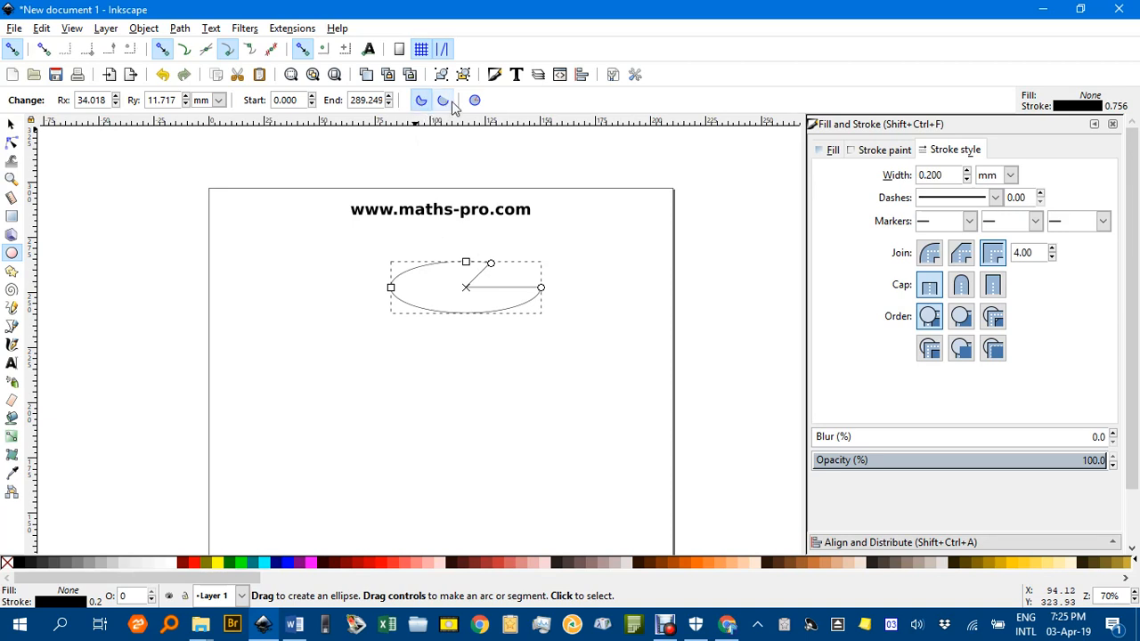
pyautogui.click(475, 102)
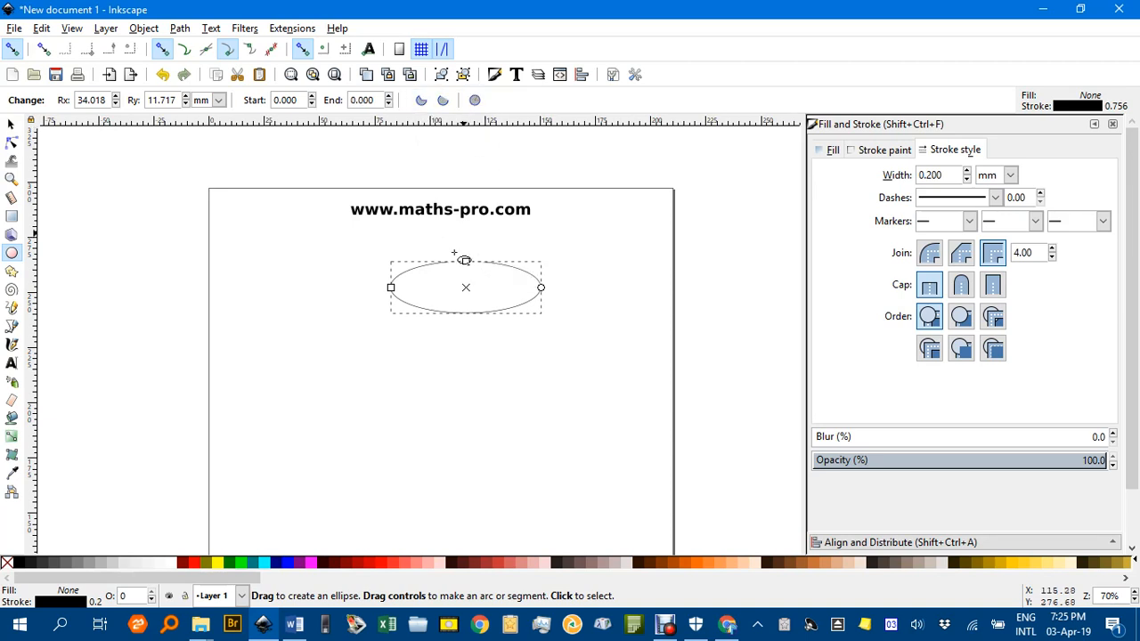
# - Give the new ellipse a 1 mm wide blue stroke and a yellow fill
pyautogui.click(968, 172)
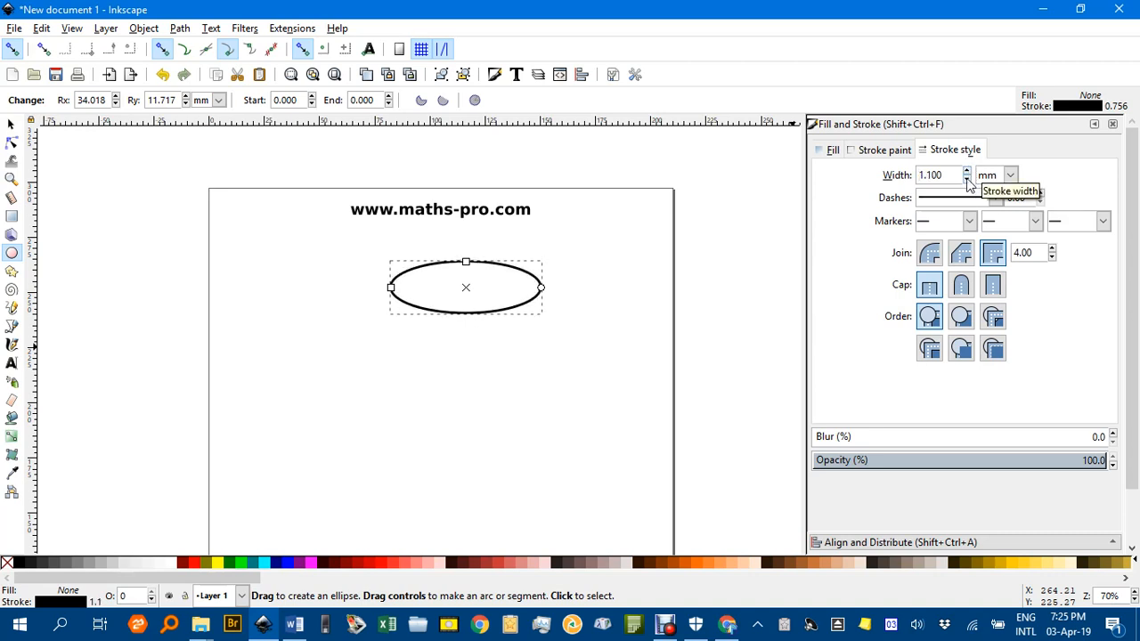
pyautogui.click(967, 179)
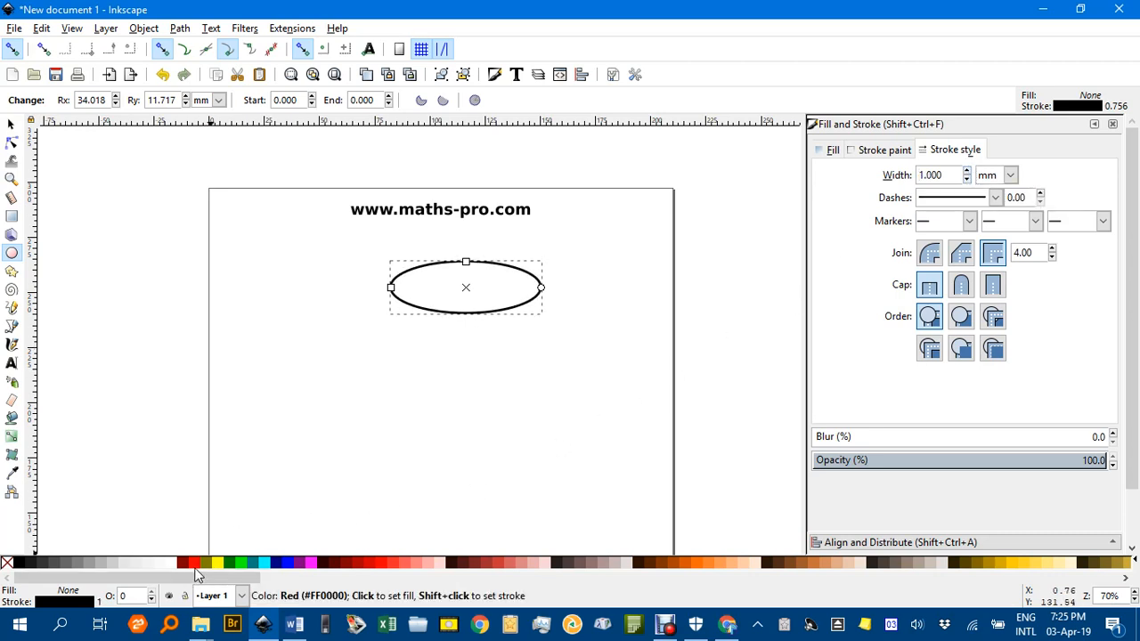
pyautogui.keyDown('shift'); pyautogui.click(287, 563); pyautogui.keyUp('shift')
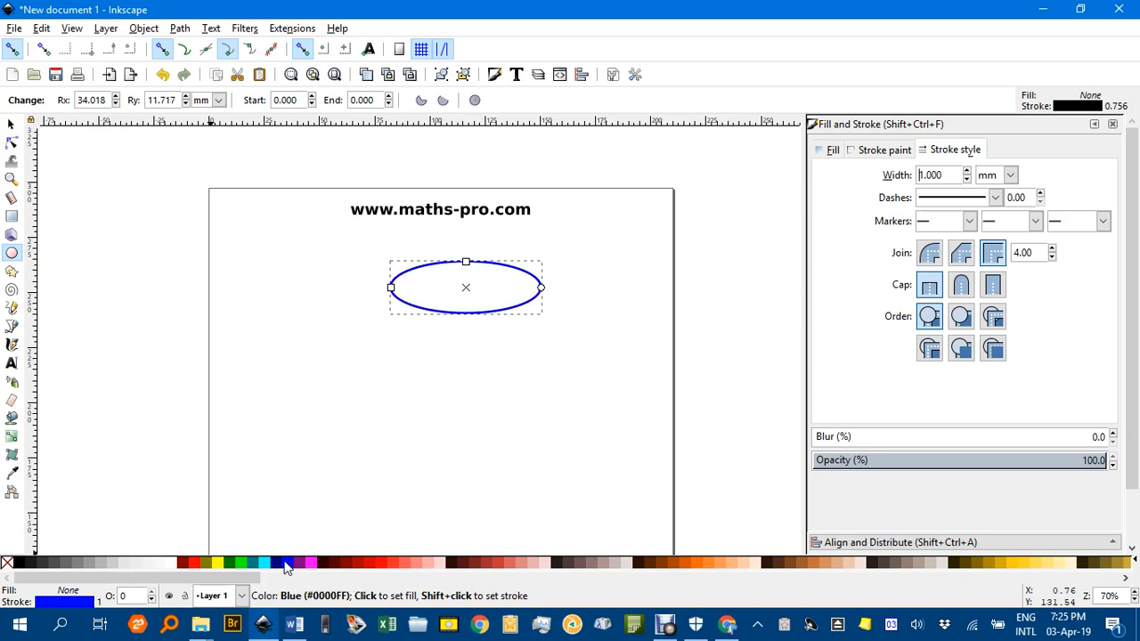
pyautogui.click(220, 563)
pyautogui.click(357, 396)
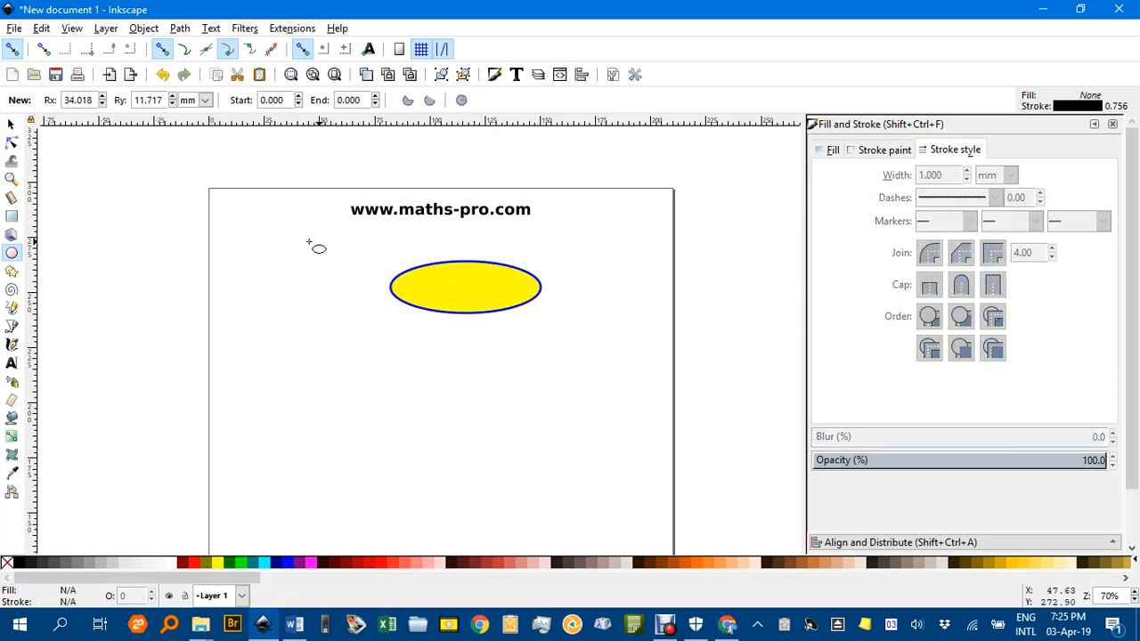
# - Move the yellow ellipse horizontally to about X 67 mm so it sits roughly centred under the heading
pyautogui.click(11, 124)
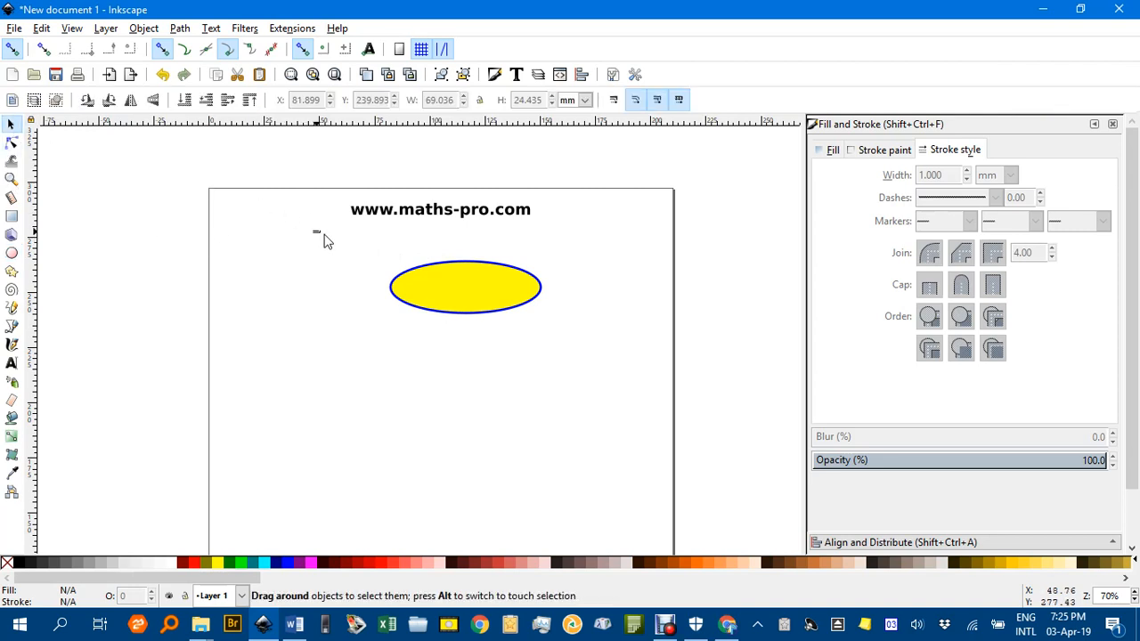
pyautogui.moveTo(324, 235)
pyautogui.mouseDown()
pyautogui.moveTo(618, 341)
pyautogui.moveTo(628, 356)
pyautogui.mouseUp()
pyautogui.moveTo(526, 295); pyautogui.dragTo(486, 295)
pyautogui.click(582, 291)
# - Copy the yellow ellipse, switch to Word, undo the earlier pasted graphic and paste the new ellipse into the document
pyautogui.click(449, 300)
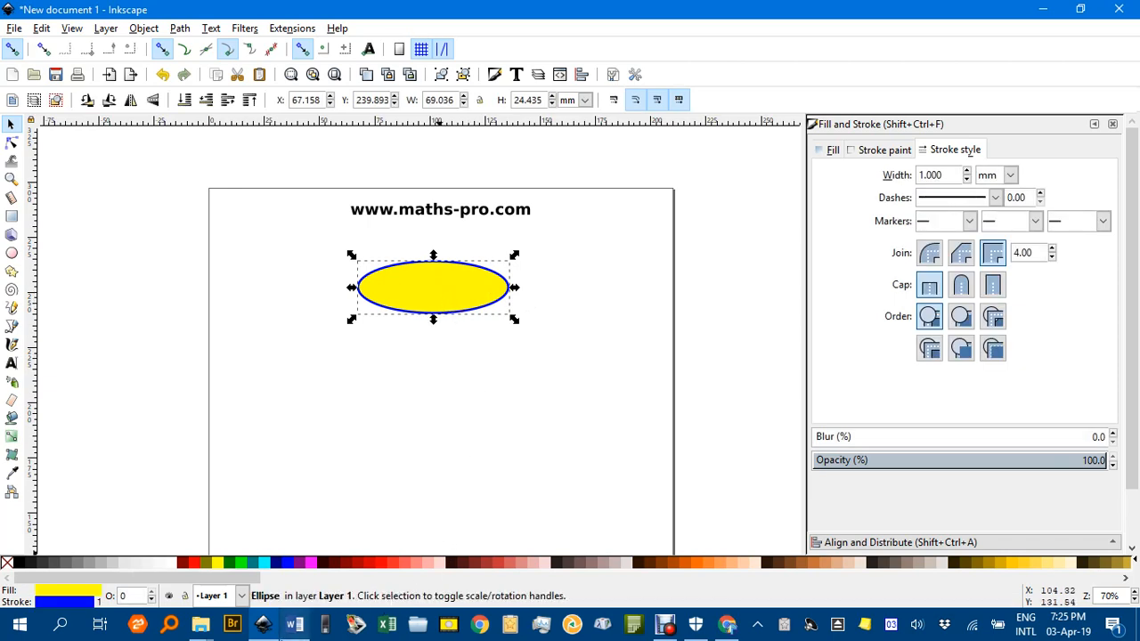
pyautogui.click(293, 626)
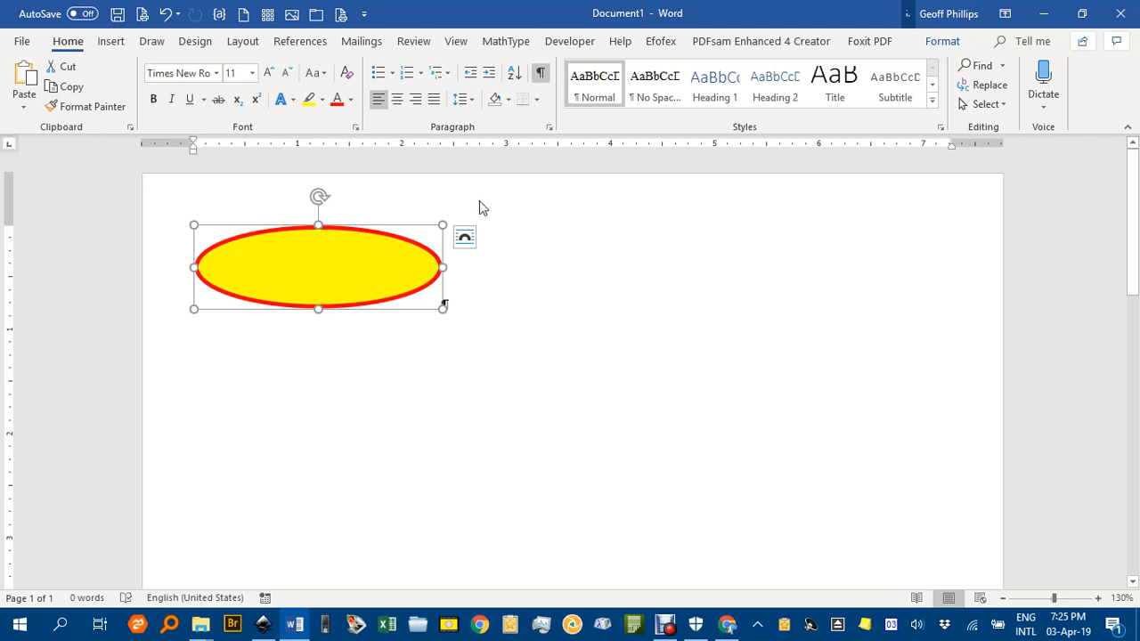
pyautogui.hotkey('ctrl', 'z')
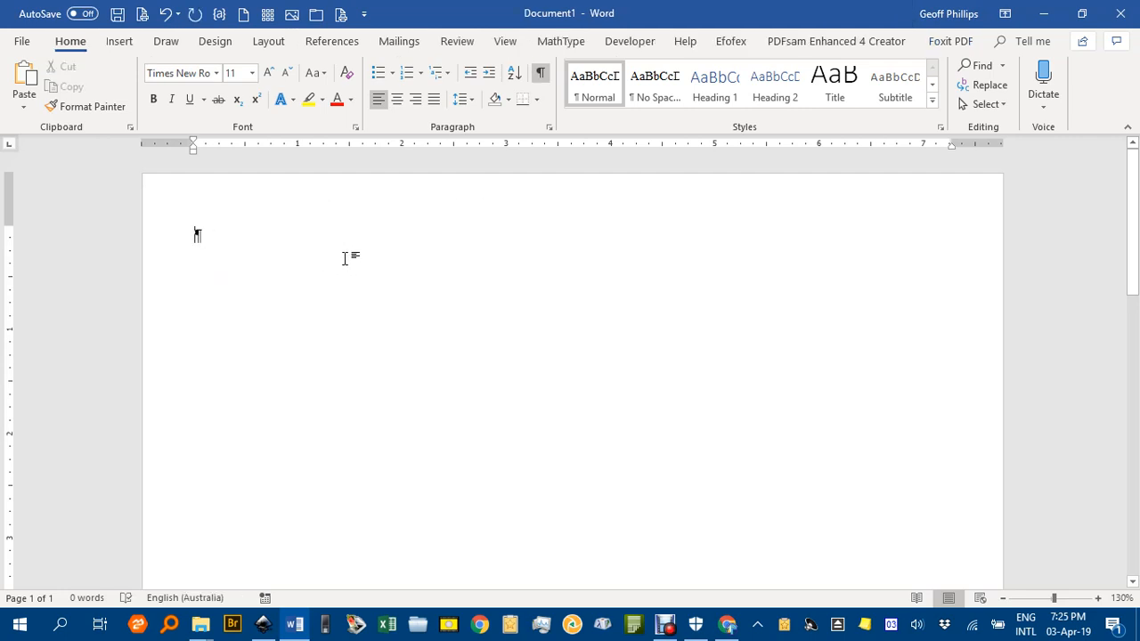
pyautogui.hotkey('ctrl', 'v')
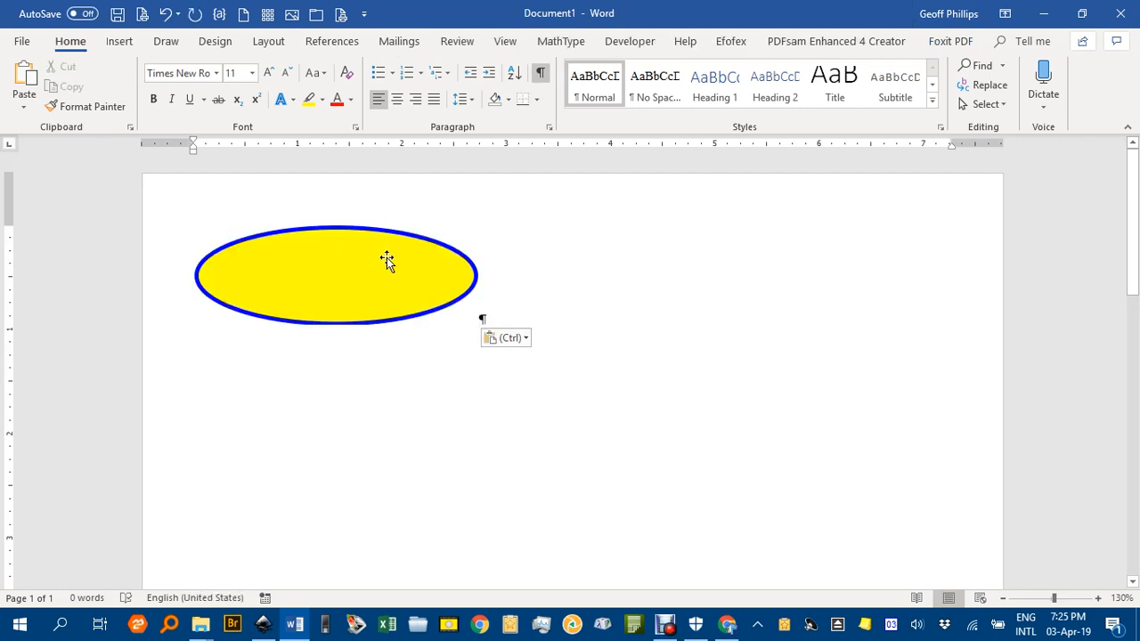
# - Set the pasted ellipse's text wrapping to In Front of Text and move it slightly down and right on the page
pyautogui.click(380, 275)
pyautogui.press('Escape')
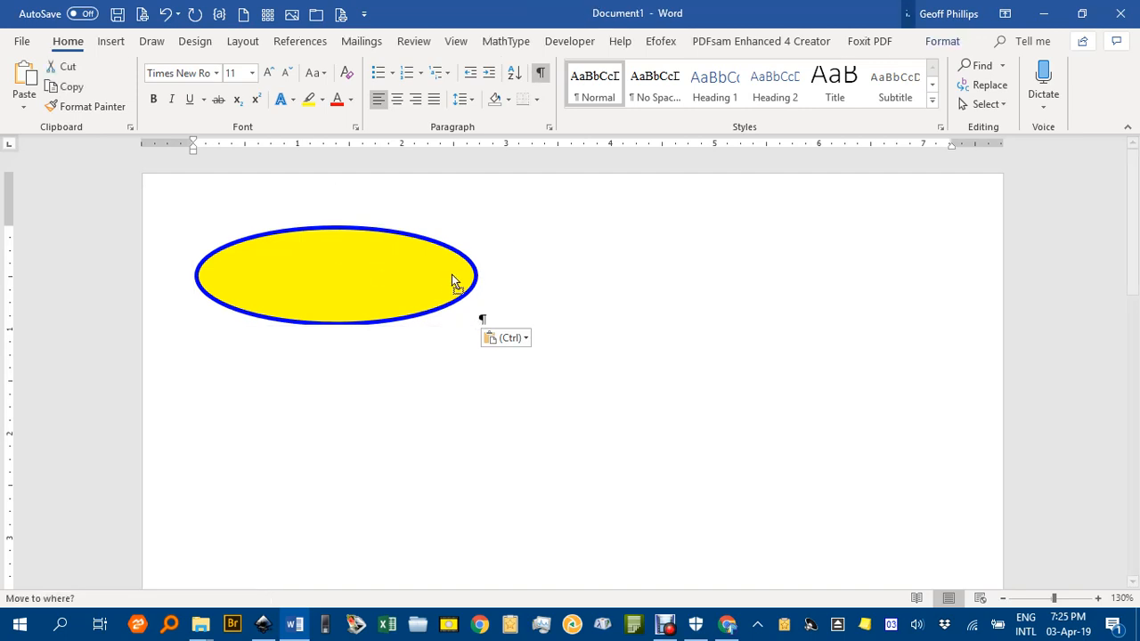
pyautogui.click(396, 278)
pyautogui.rightClick(370, 280)
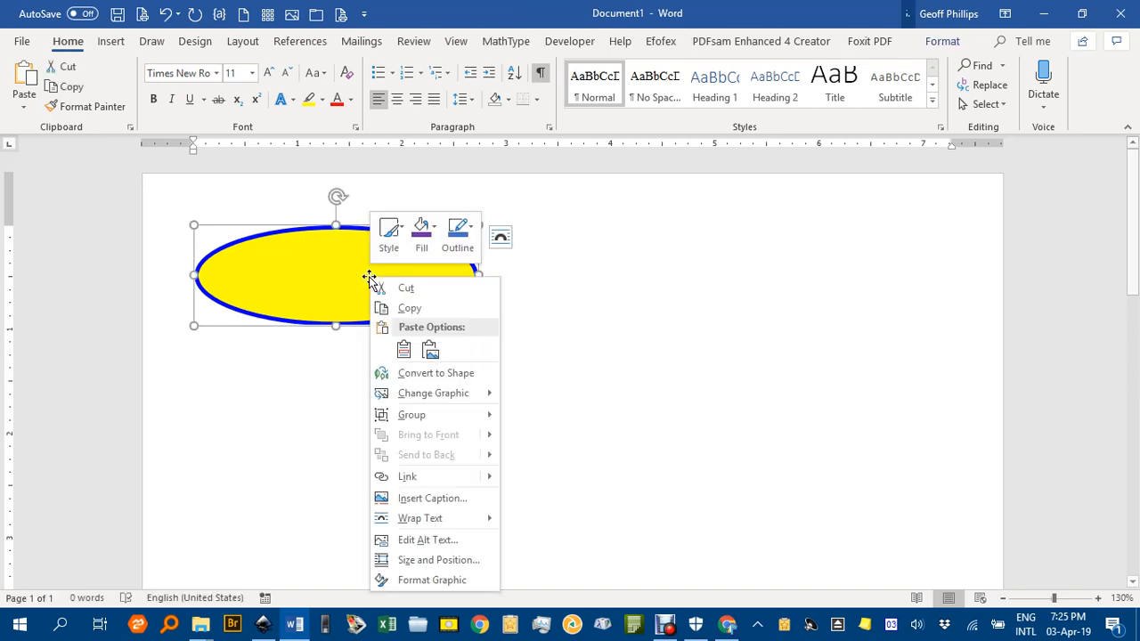
pyautogui.moveTo(447, 526)
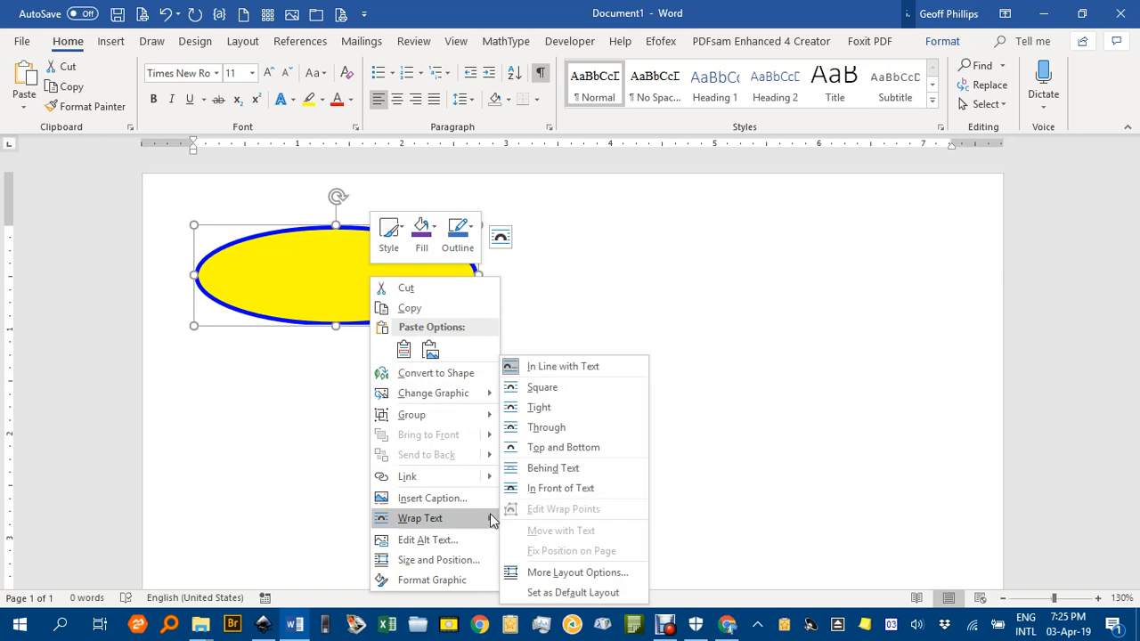
pyautogui.click(534, 488)
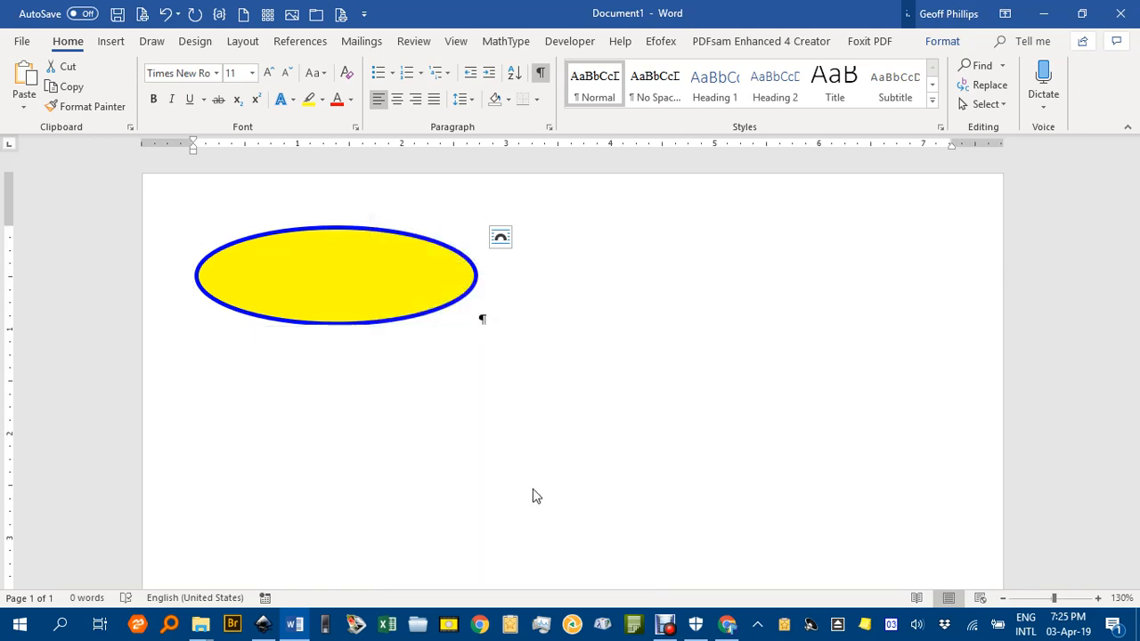
pyautogui.click(414, 378)
pyautogui.moveTo(345, 308); pyautogui.dragTo(401, 331)
pyautogui.click(605, 377)
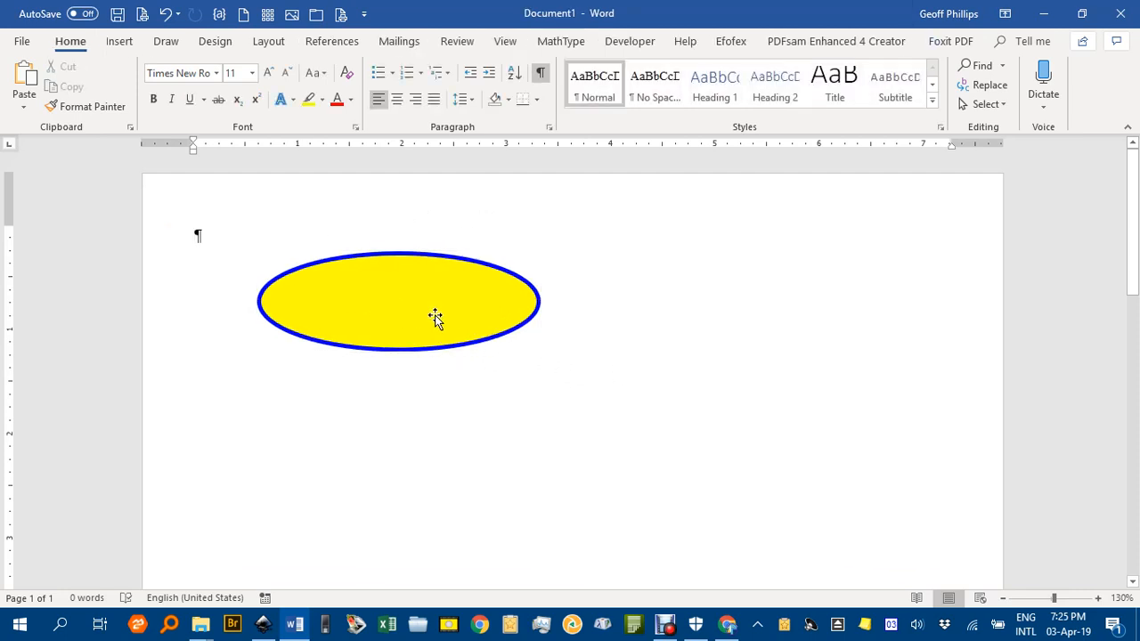
# - Change the ellipse's graphics fill in Word to the standard green
pyautogui.scroll(-1, 453, 316)
pyautogui.scroll(1, 446, 306)
pyautogui.click(419, 302)
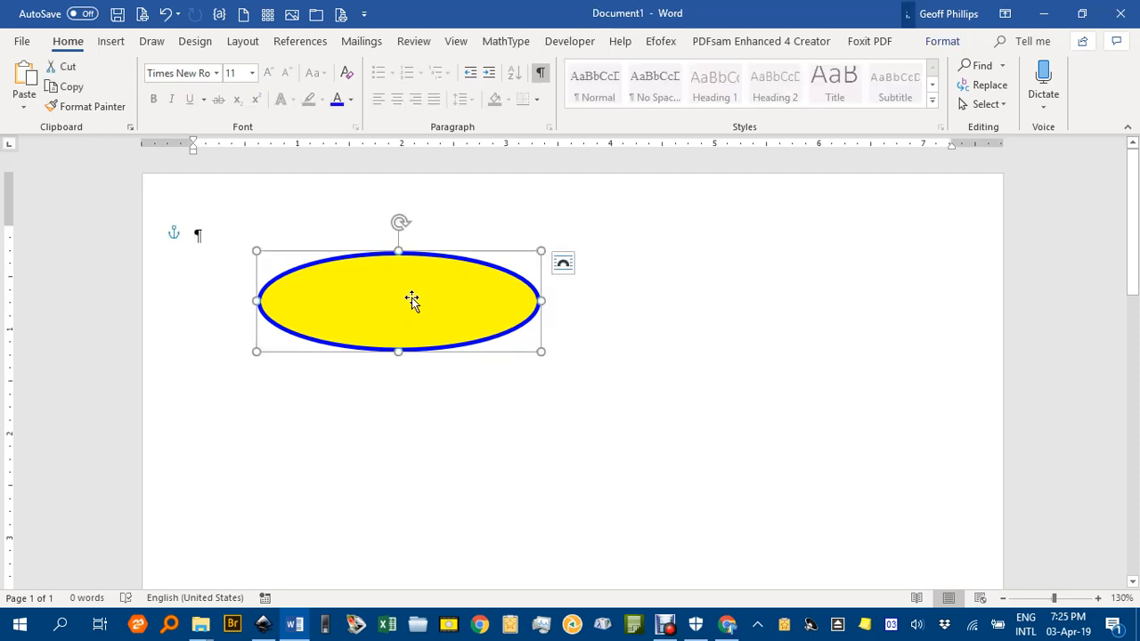
pyautogui.click(943, 44)
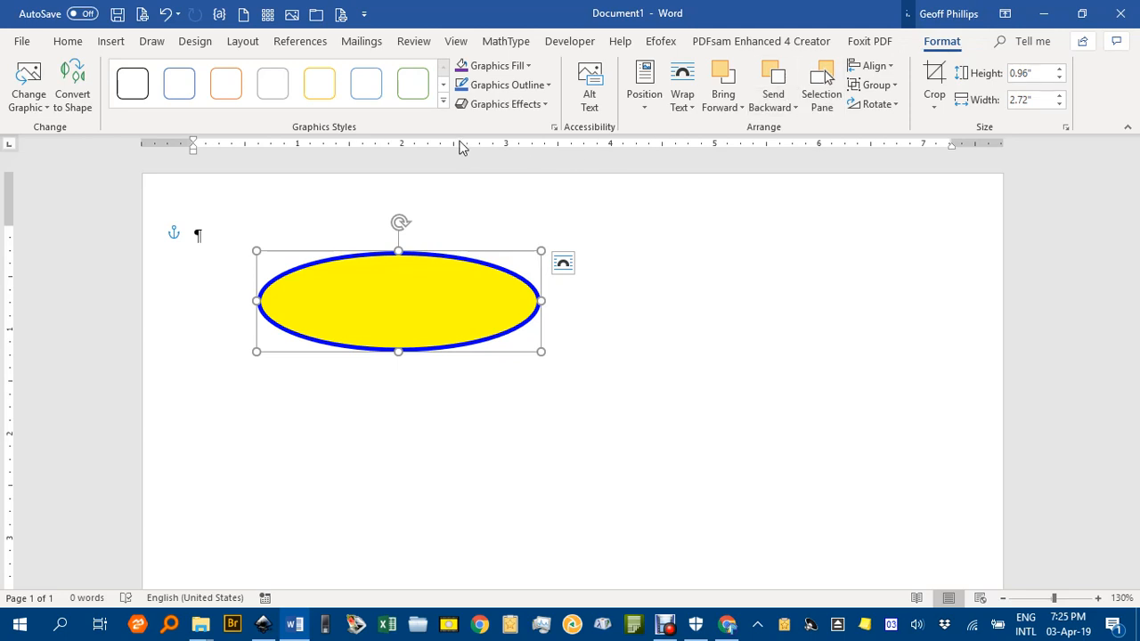
pyautogui.click(527, 66)
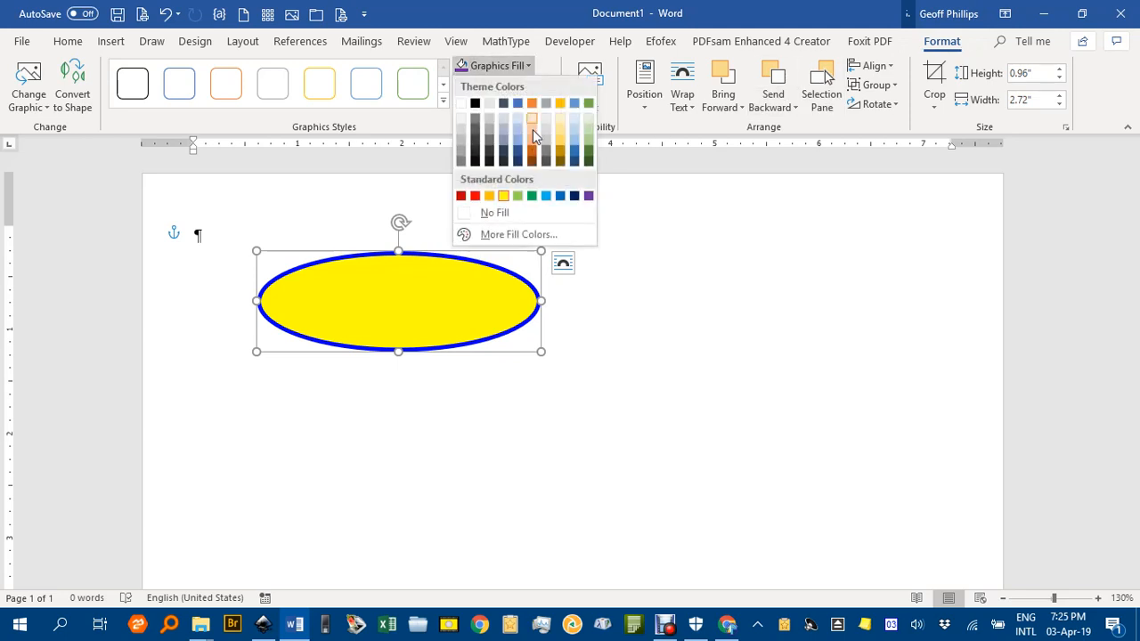
pyautogui.click(532, 197)
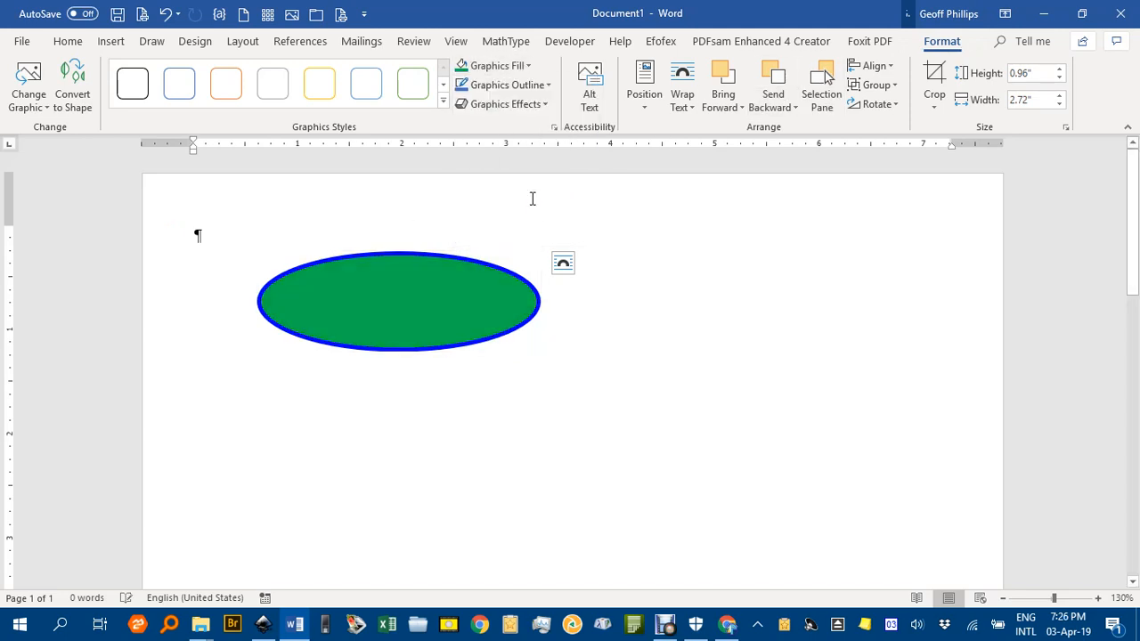
pyautogui.click(663, 334)
# - Copy the green ellipse from Word, switch to Inkscape and paste it below the yellow ellipse
pyautogui.click(439, 314)
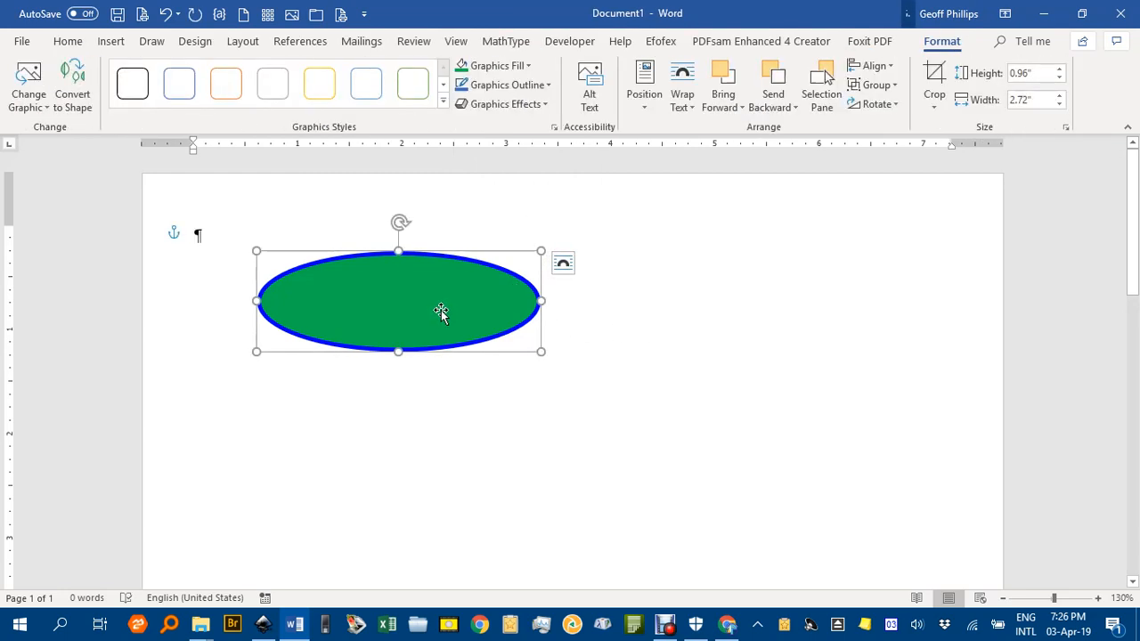
pyautogui.click(263, 623)
pyautogui.click(388, 443)
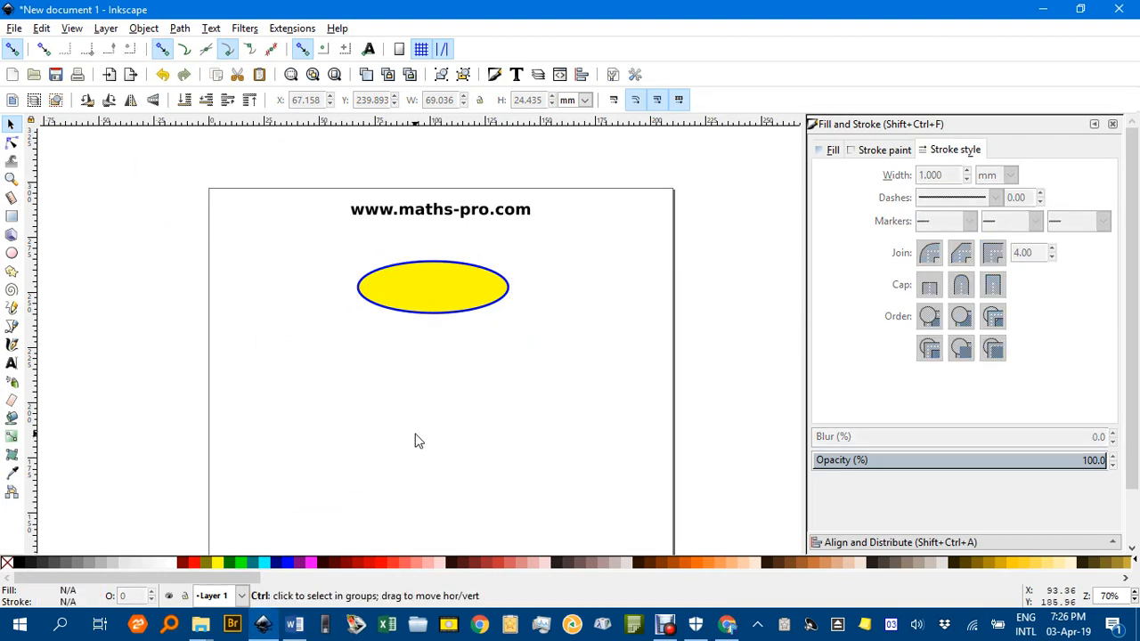
pyautogui.hotkey('ctrl', 'v')
pyautogui.moveTo(424, 435); pyautogui.dragTo(451, 378)
pyautogui.keyDown('ctrl'); pyautogui.scroll(4, 448, 407); pyautogui.keyUp('ctrl')
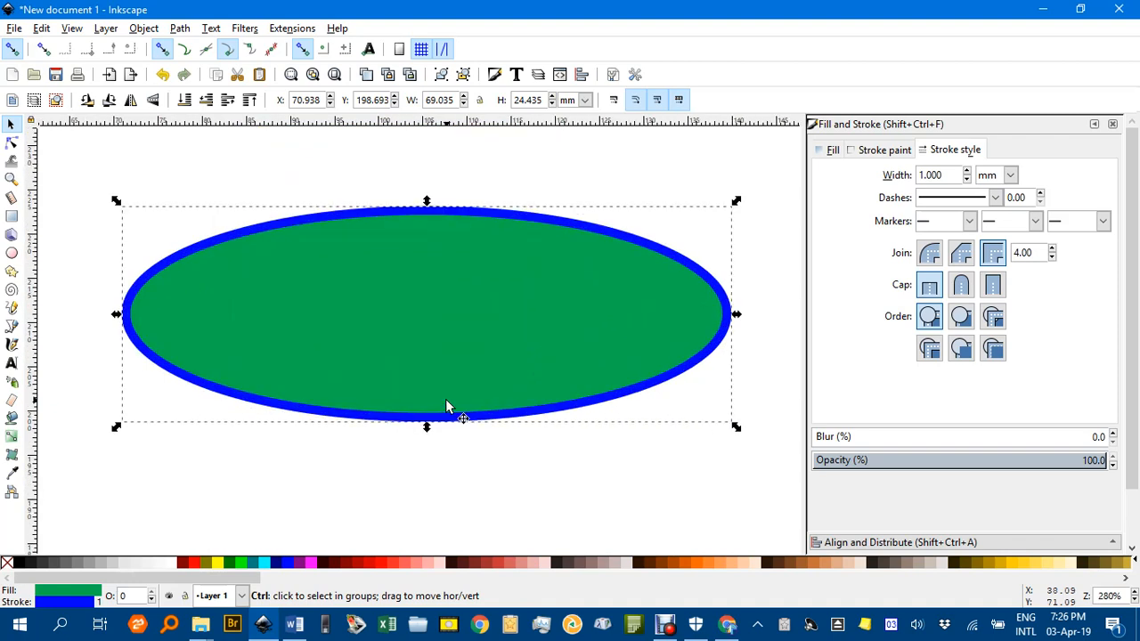
pyautogui.click(465, 460)
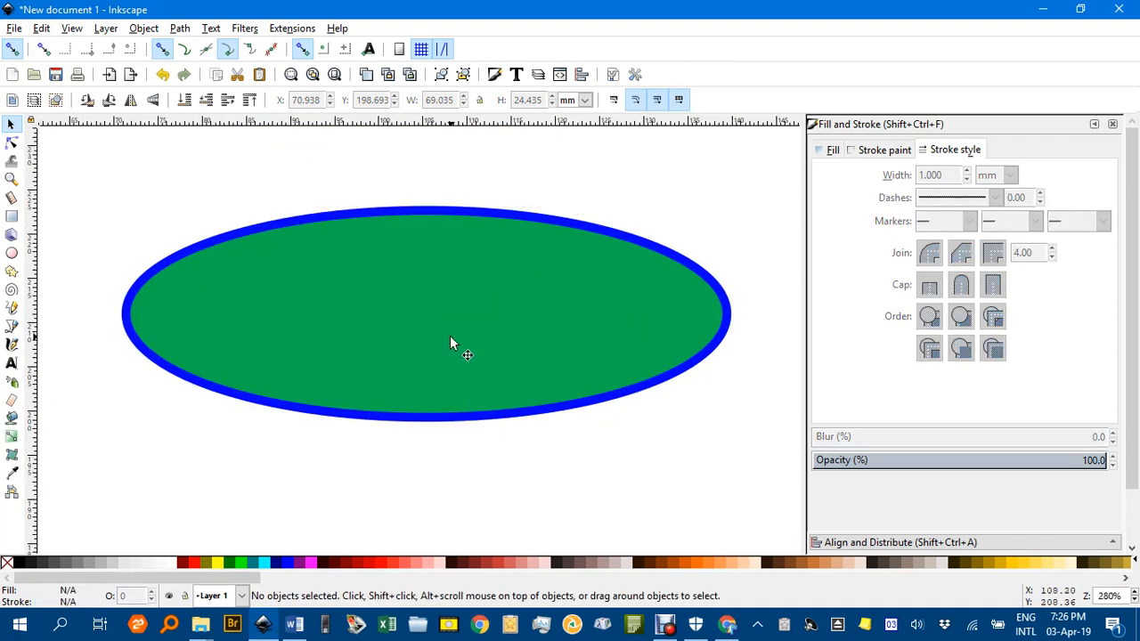
# - Turn the green ellipse into an open pie segment by moving its arc end point to about 279 degrees
pyautogui.keyDown('ctrl'); pyautogui.scroll(-2, 450, 336); pyautogui.keyUp('ctrl')
pyautogui.moveTo(487, 341); pyautogui.dragTo(471, 381)
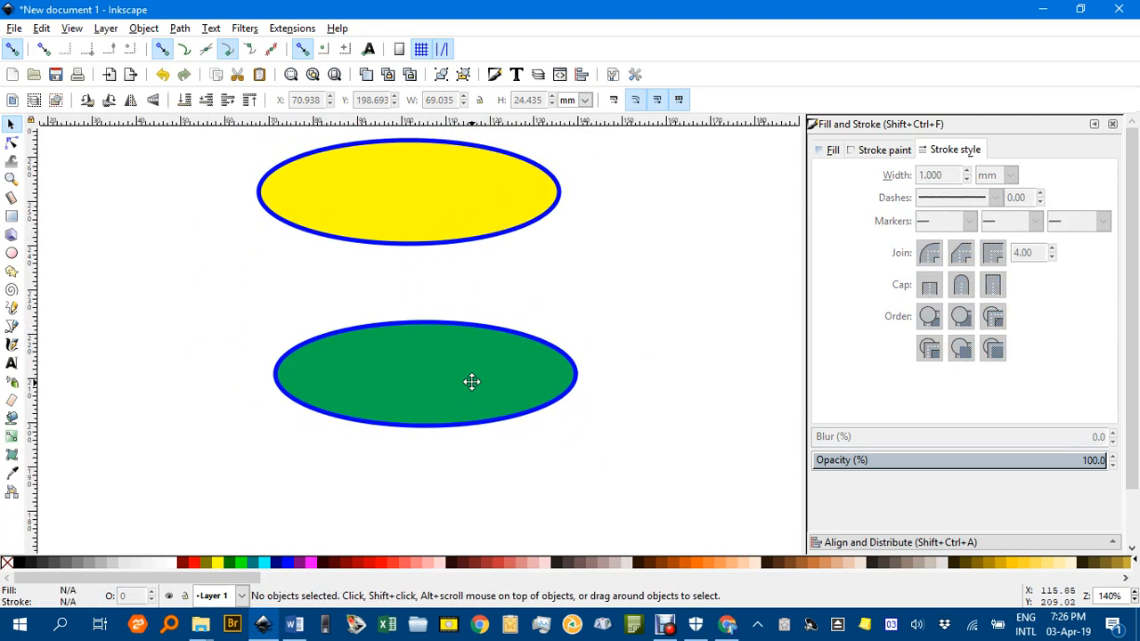
pyautogui.click(433, 389)
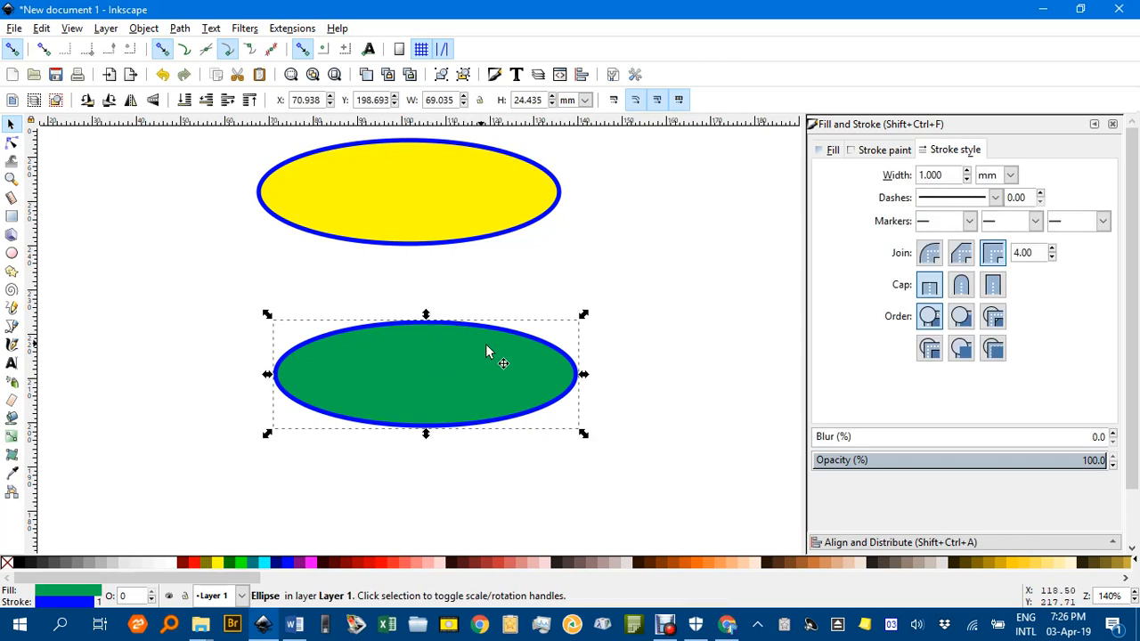
pyautogui.press('e')
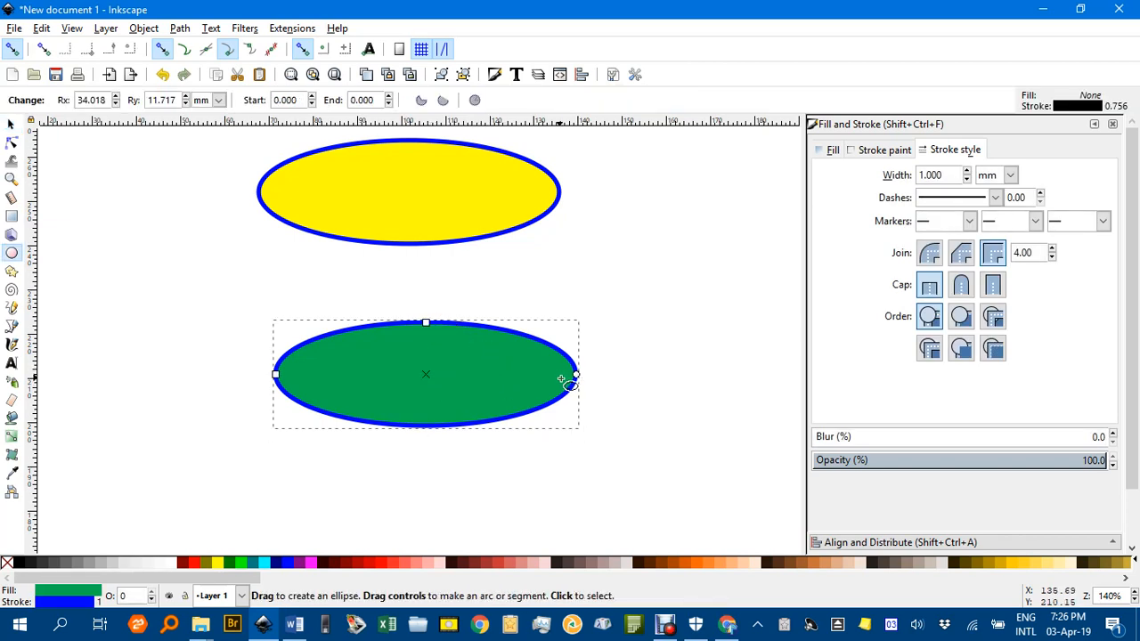
pyautogui.moveTo(577, 374); pyautogui.dragTo(470, 309)
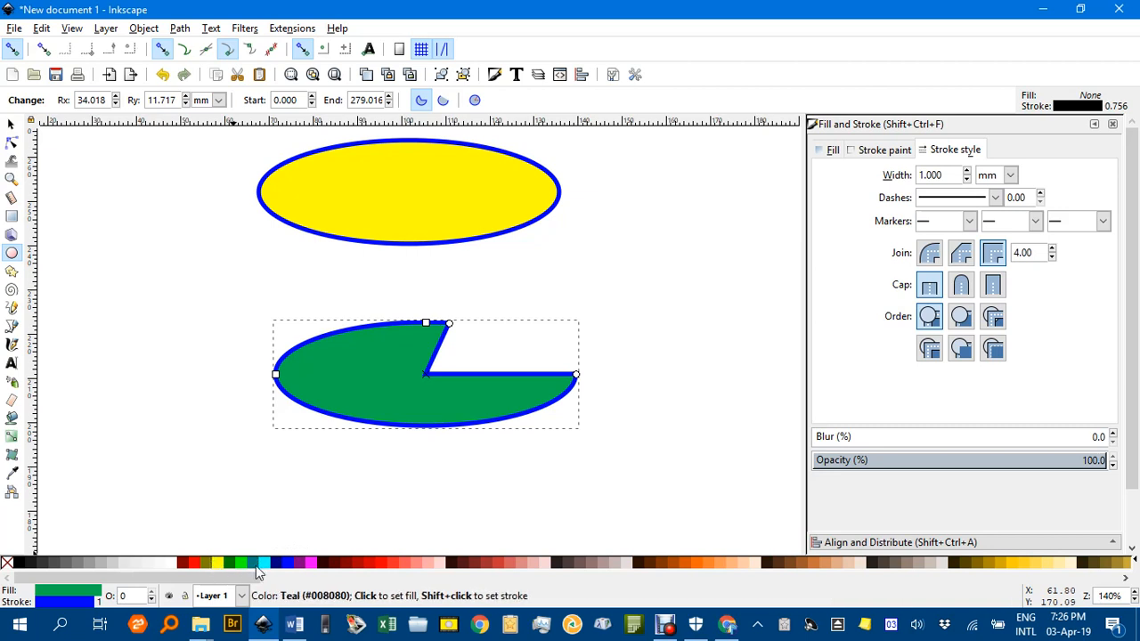
# - Recolour the pie segment with a magenta fill and a red stroke, then deselect it
pyautogui.click(311, 563)
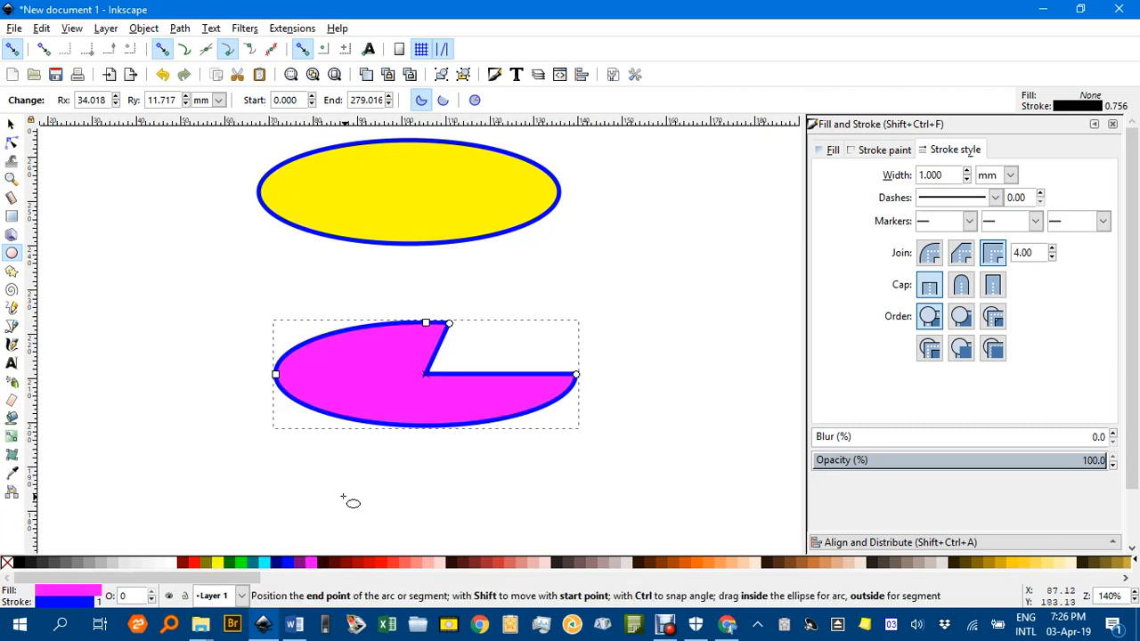
pyautogui.keyDown('shift'); pyautogui.click(197, 563); pyautogui.keyUp('shift')
pyautogui.click(212, 403)
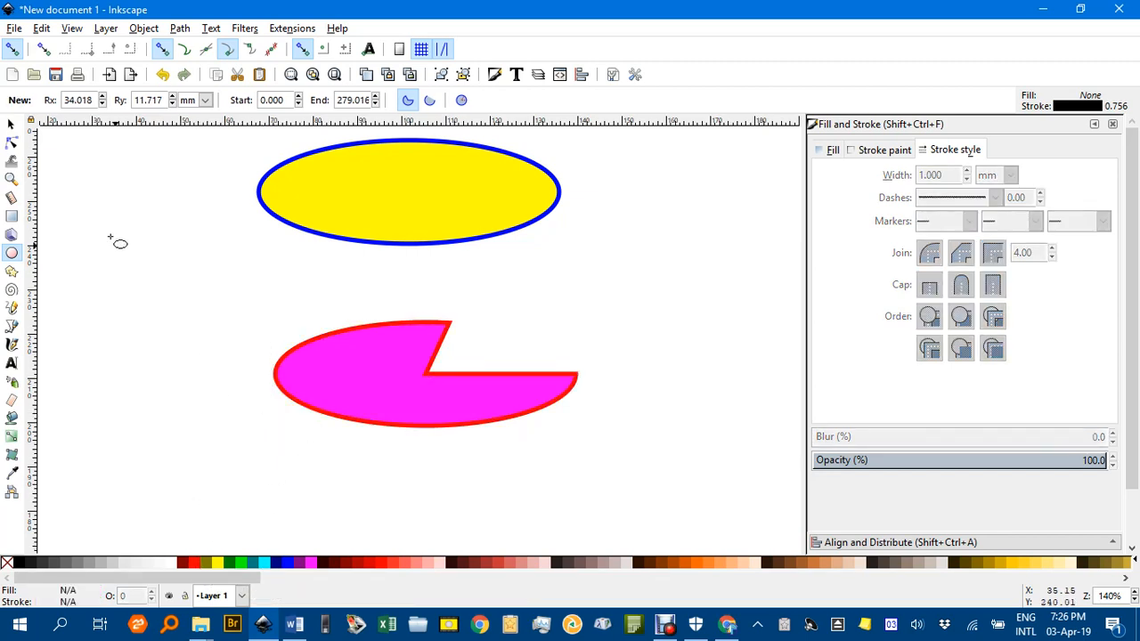
pyautogui.click(12, 124)
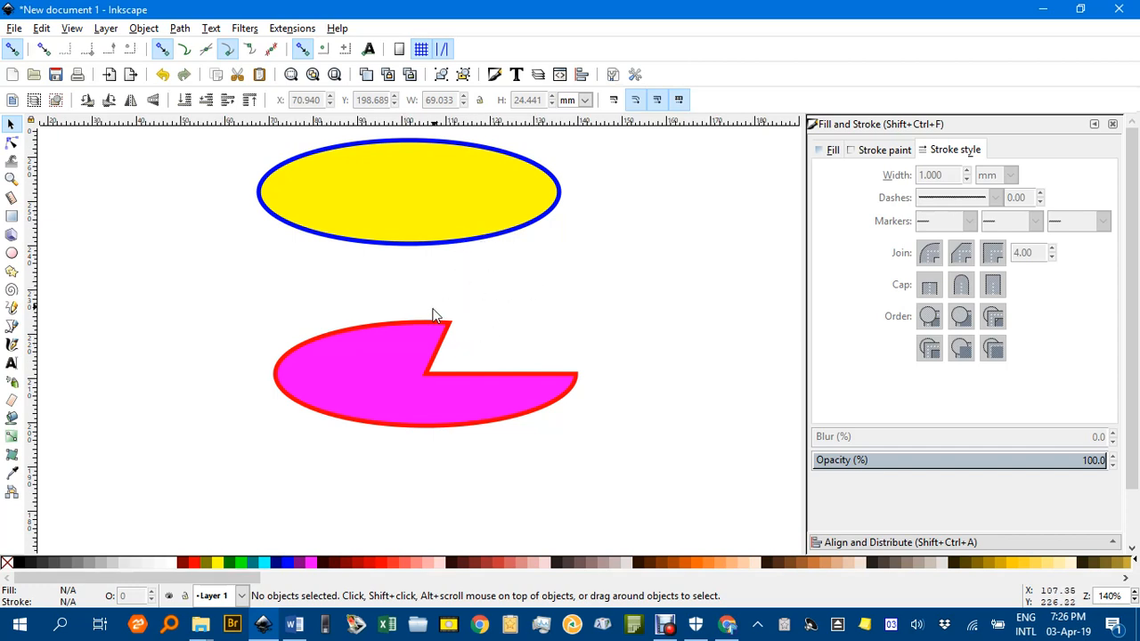
# - Copy the magenta pie segment from Inkscape, switch to Word and paste it into the document
pyautogui.moveTo(189, 277); pyautogui.dragTo(679, 473)
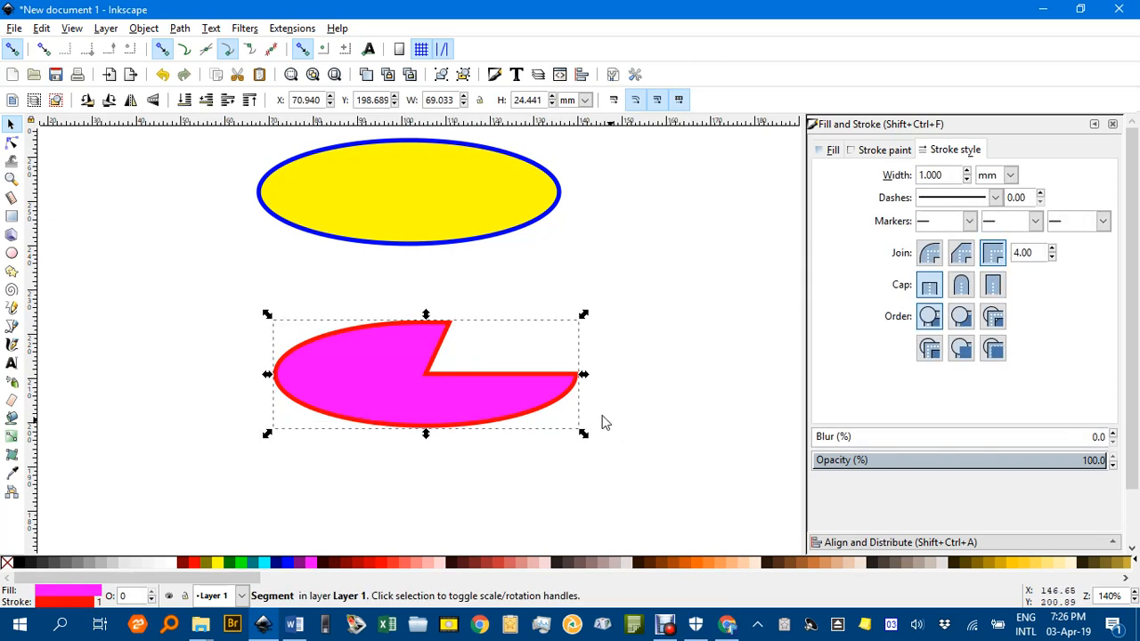
pyautogui.scroll(2, 473, 323)
pyautogui.scroll(-1, 473, 322)
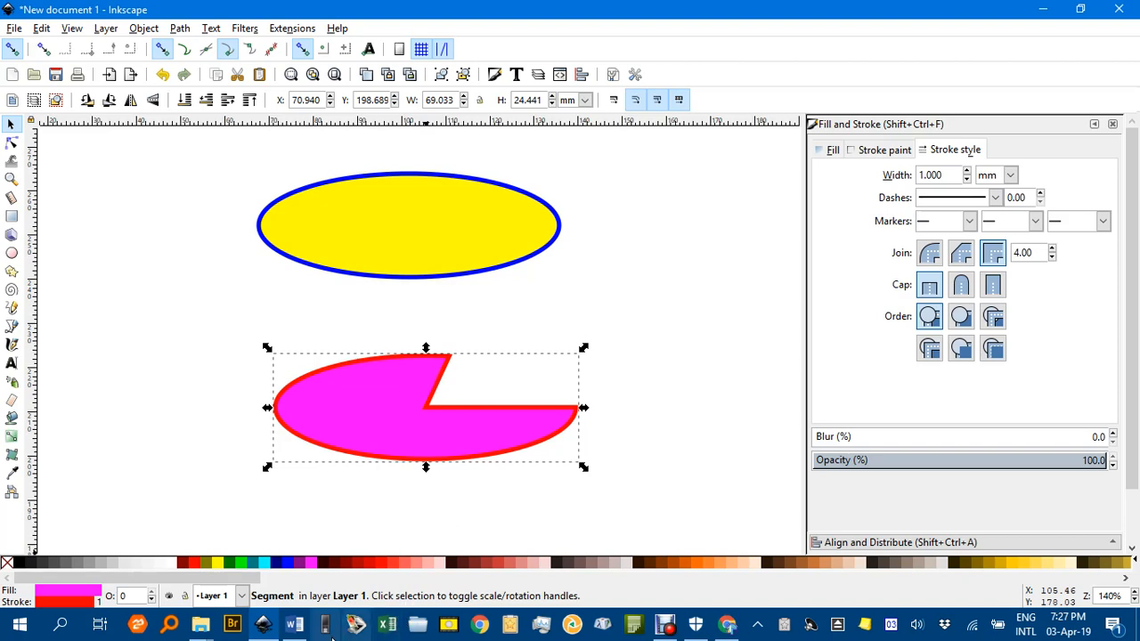
pyautogui.click(293, 623)
pyautogui.click(399, 370)
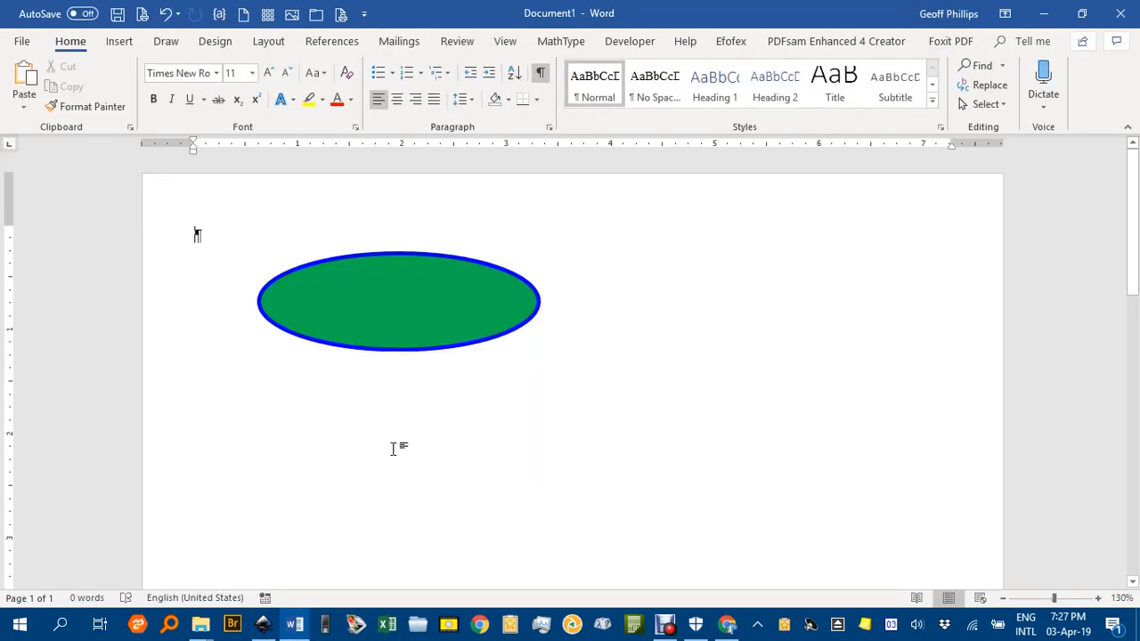
pyautogui.hotkey('ctrl', 'v')
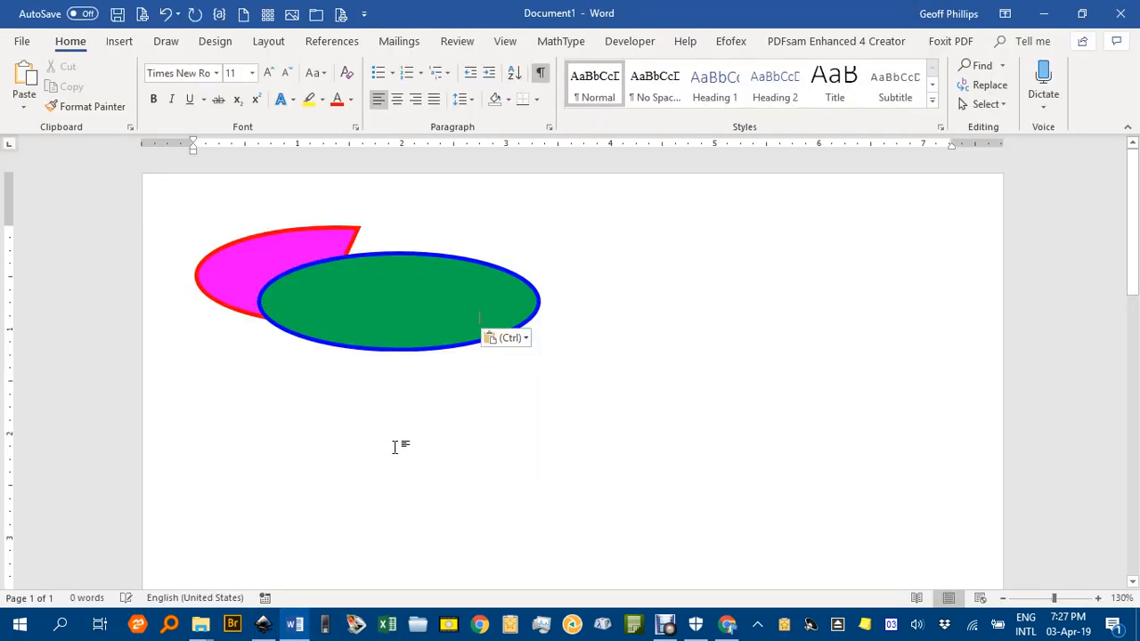
# - Move the green ellipse to the right so that it uncovers most of the pasted pie segment
pyautogui.rightClick(272, 258)
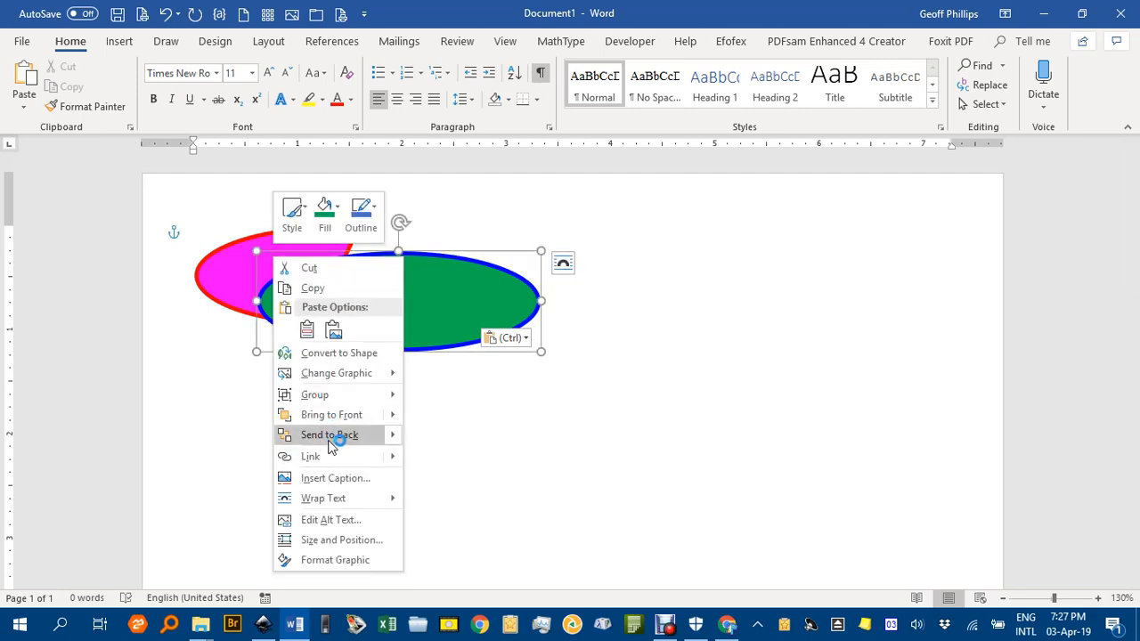
pyautogui.moveTo(325, 499)
pyautogui.click(464, 489)
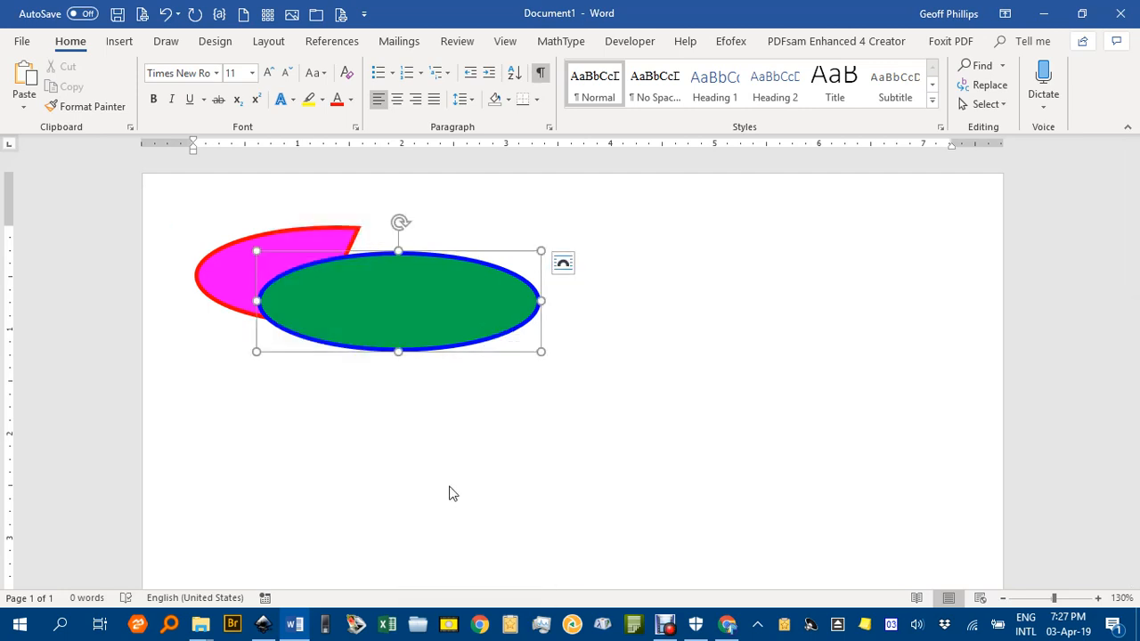
pyautogui.click(289, 240)
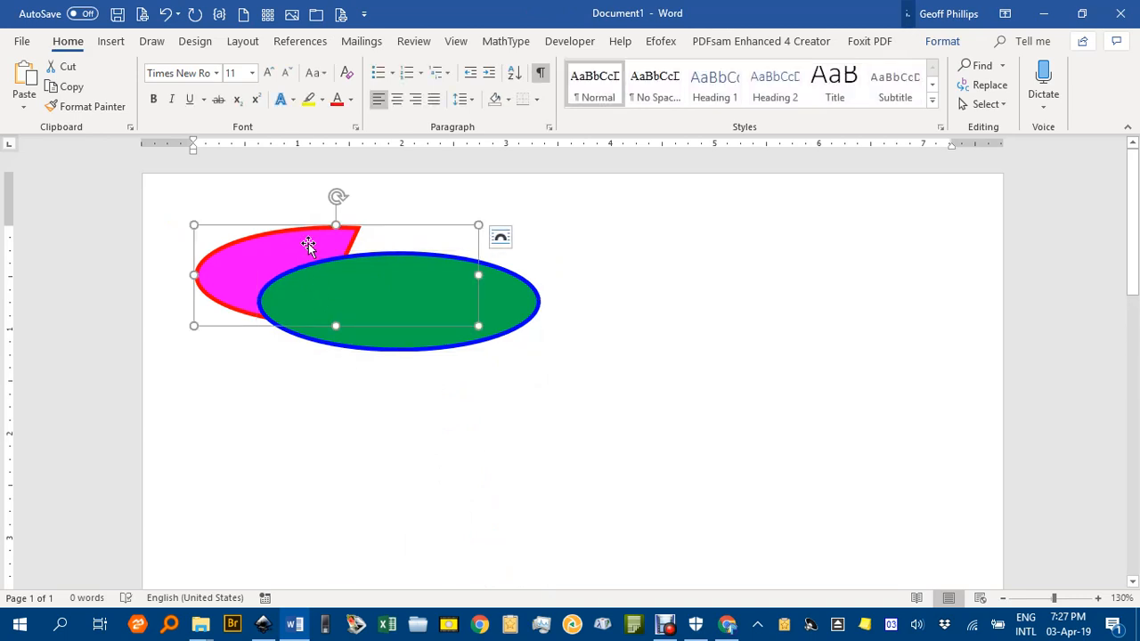
pyautogui.moveTo(410, 294); pyautogui.dragTo(580, 307)
# - Set the magenta pie segment's text wrapping to In Front of Text, move it below the green ellipse and deselect it
pyautogui.rightClick(273, 298)
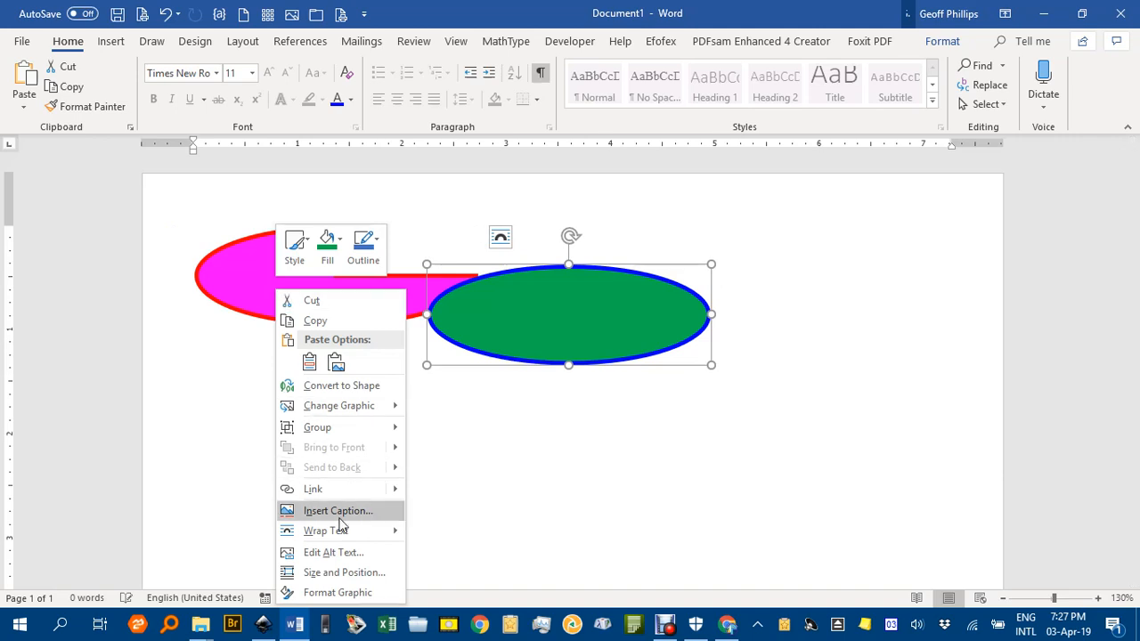
pyautogui.moveTo(332, 531)
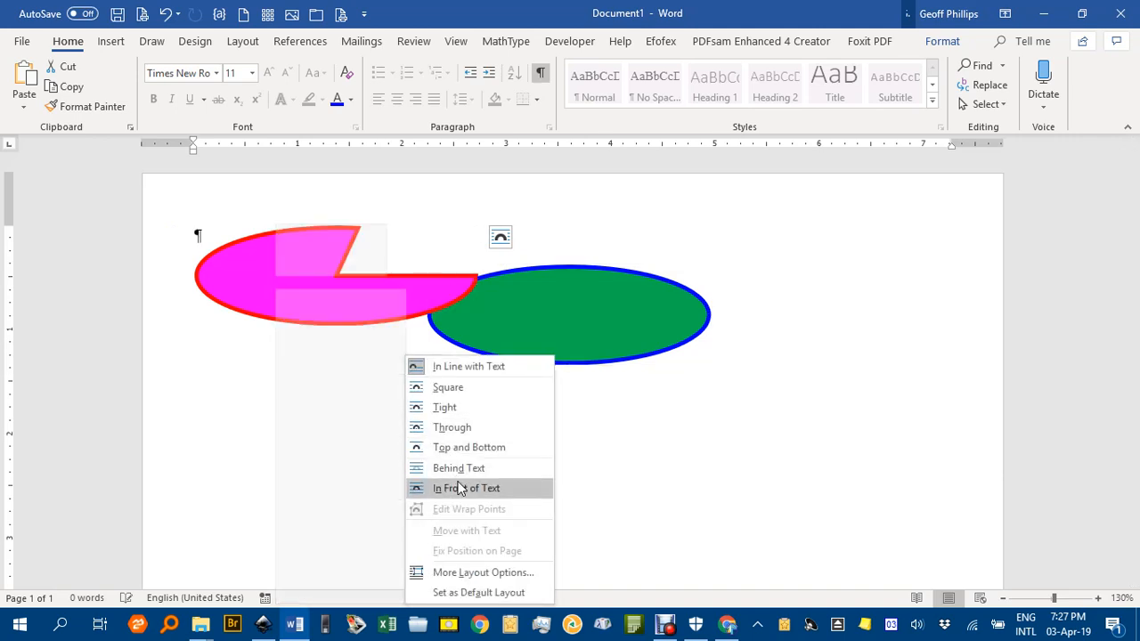
pyautogui.click(445, 488)
pyautogui.moveTo(349, 313); pyautogui.dragTo(445, 454)
pyautogui.click(583, 472)
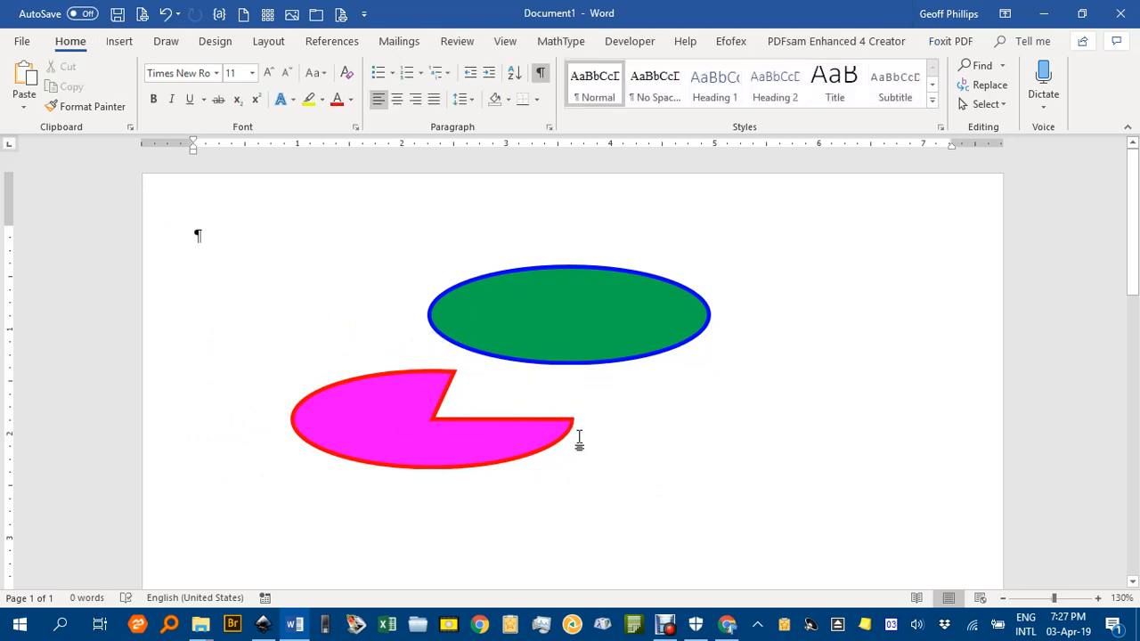
# - Examine the pie segment's outline up close in Word, then switch to Inkscape and inspect the same outline there
pyautogui.keyDown('ctrl'); pyautogui.scroll(6, 575, 380); pyautogui.keyUp('ctrl')
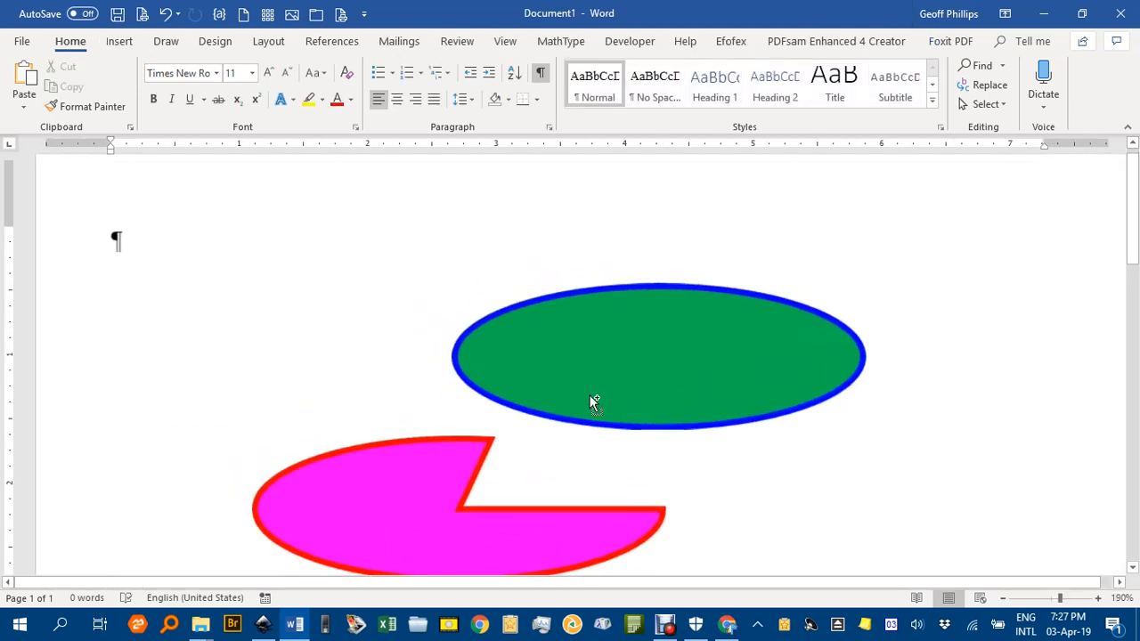
pyautogui.scroll(-4, 689, 444)
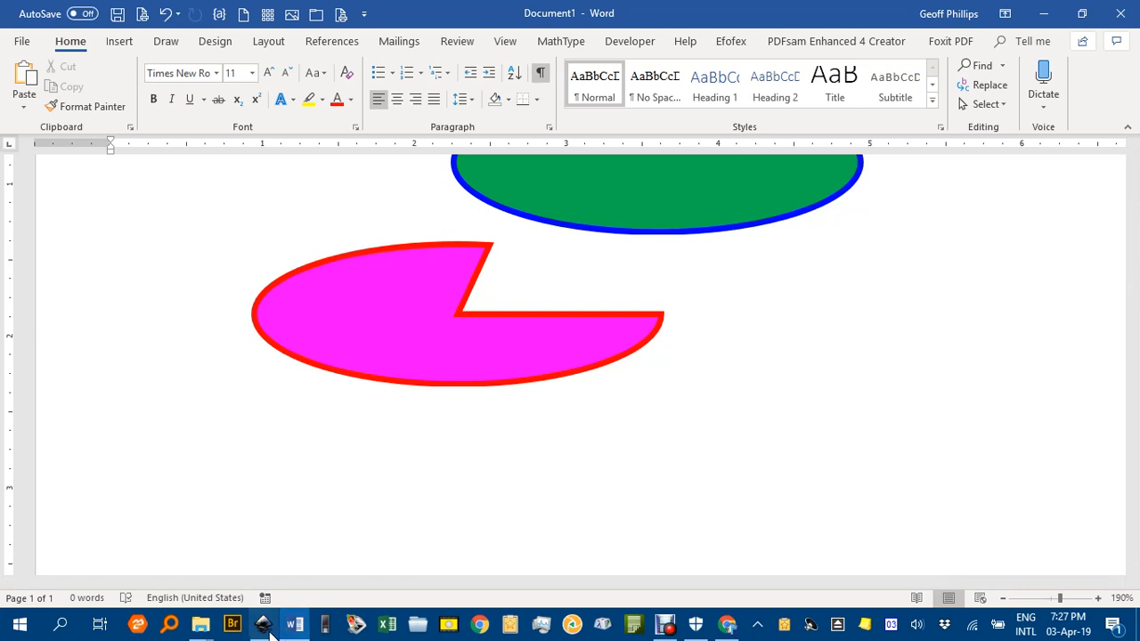
pyautogui.click(264, 625)
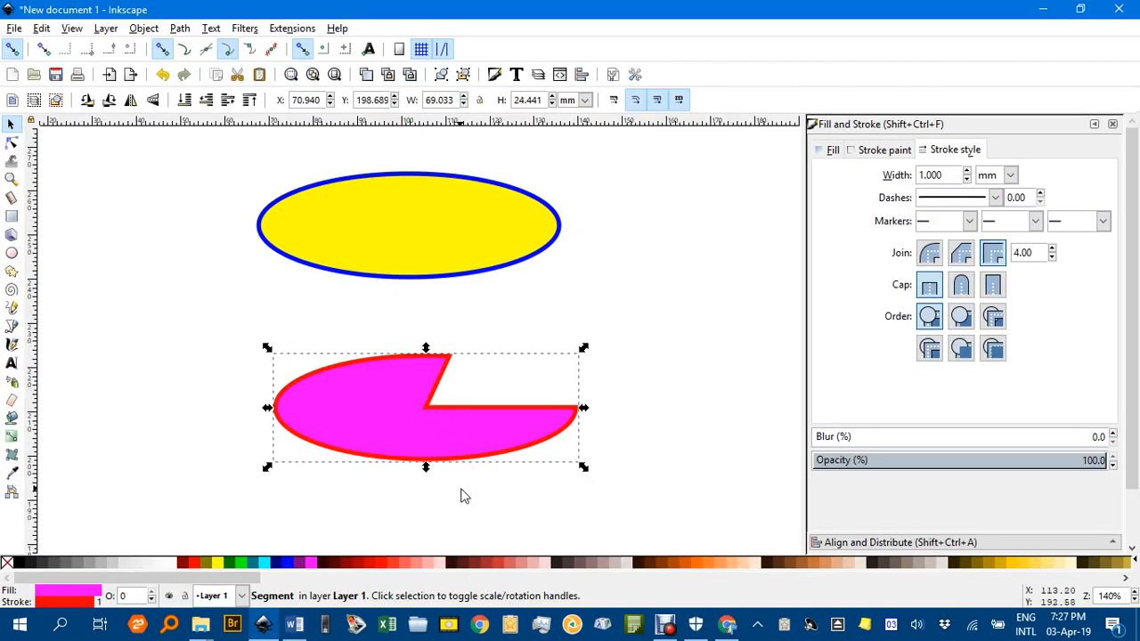
pyautogui.click(460, 490)
pyautogui.scroll(5, 425, 472)
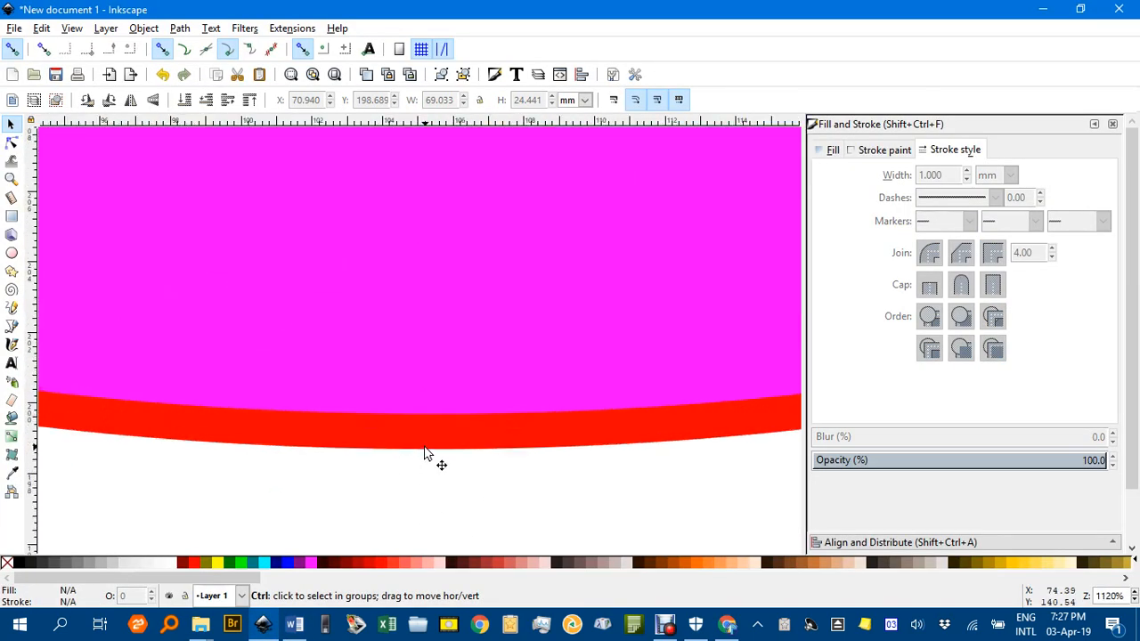
pyautogui.scroll(-2, 427, 450)
pyautogui.scroll(-3, 425, 448)
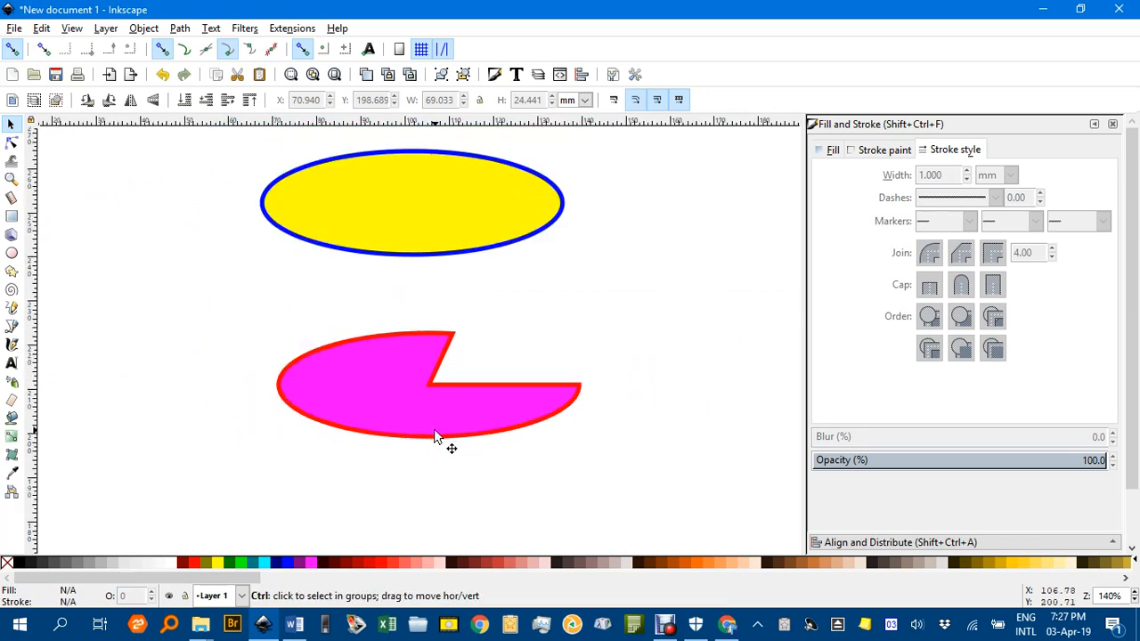
pyautogui.scroll(5, 499, 336)
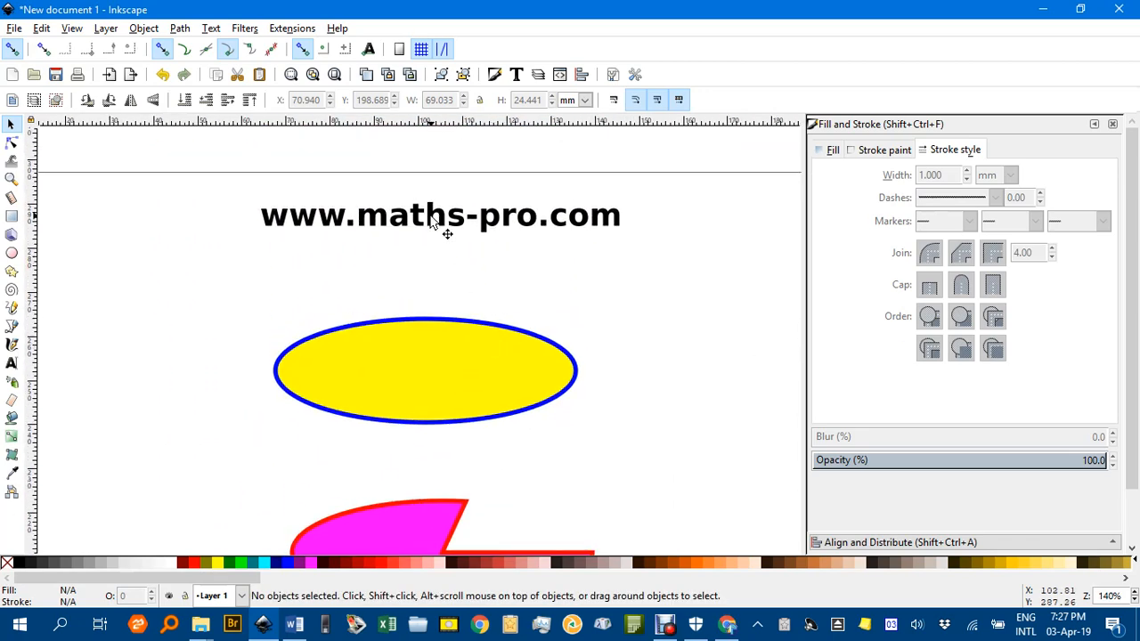
pyautogui.click(436, 223)
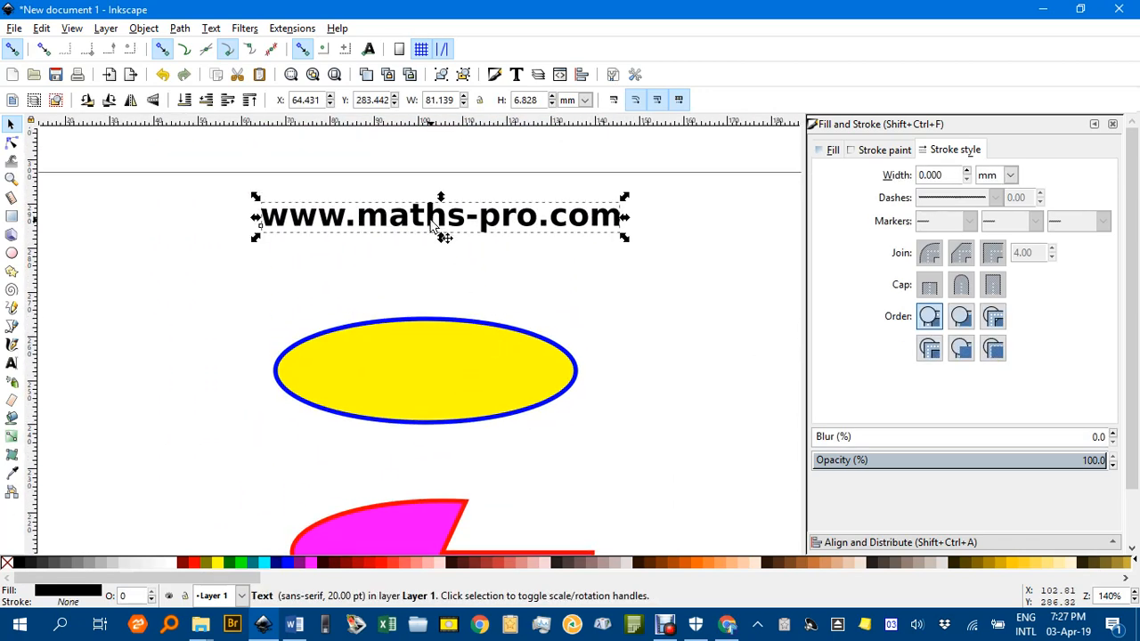
pyautogui.click(296, 624)
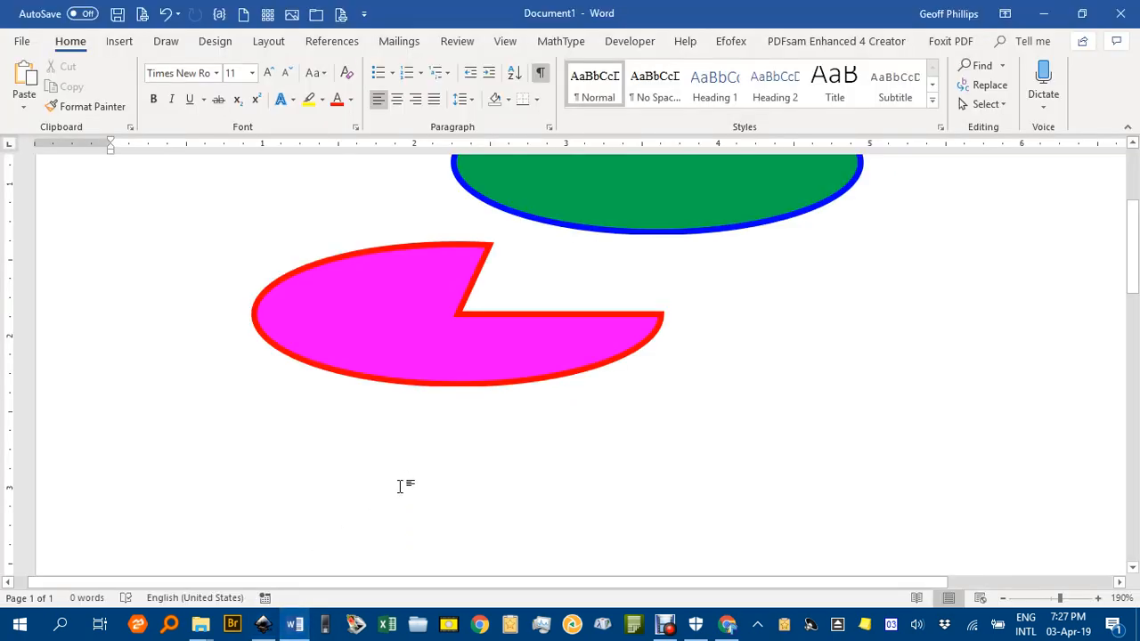
pyautogui.hotkey('ctrl', 'v')
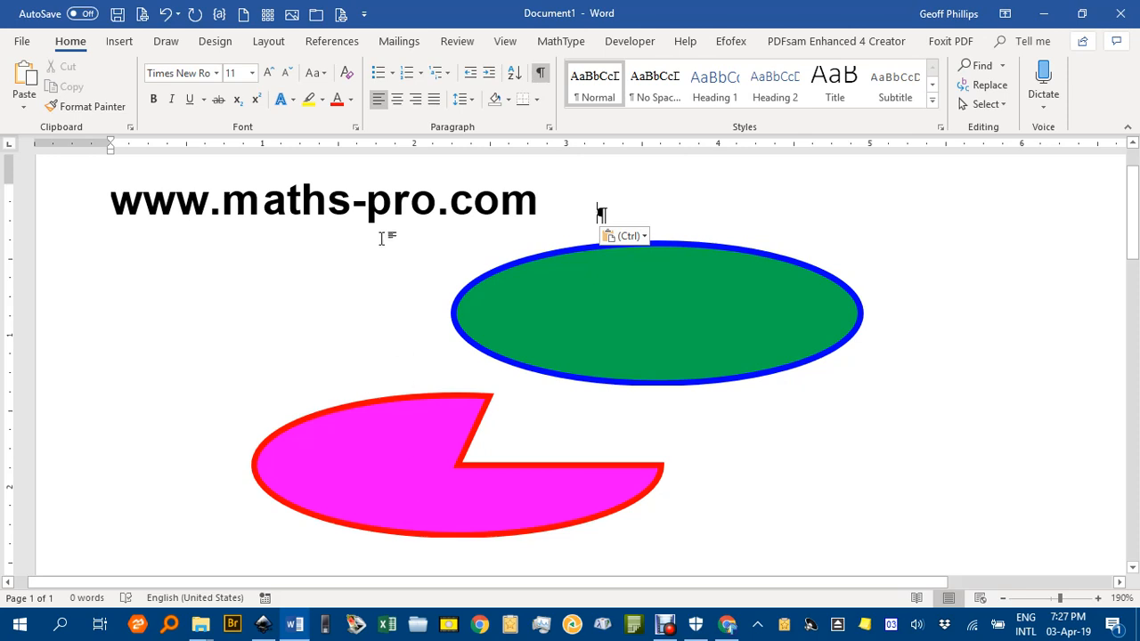
pyautogui.click(372, 204)
pyautogui.click(433, 216)
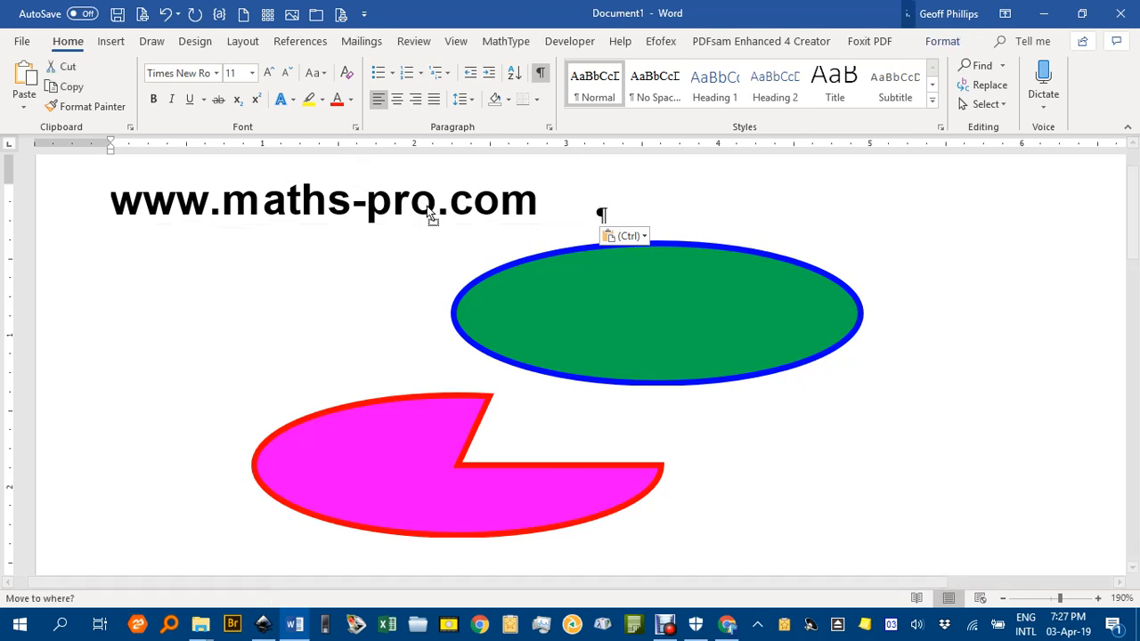
pyautogui.click(395, 198)
pyautogui.rightClick(394, 205)
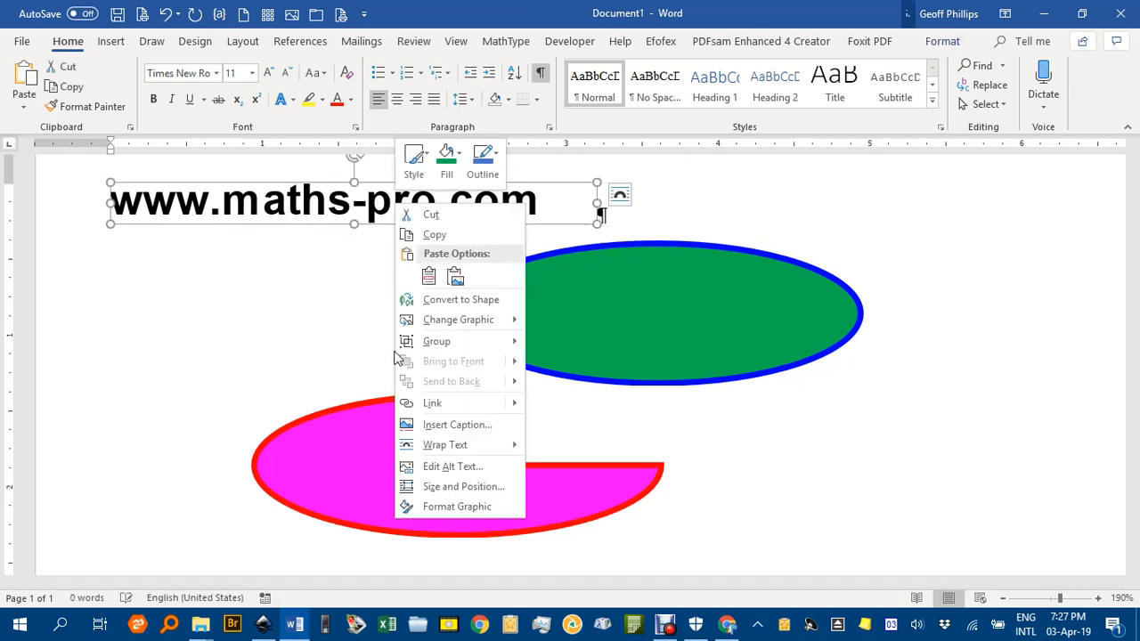
pyautogui.moveTo(435, 448)
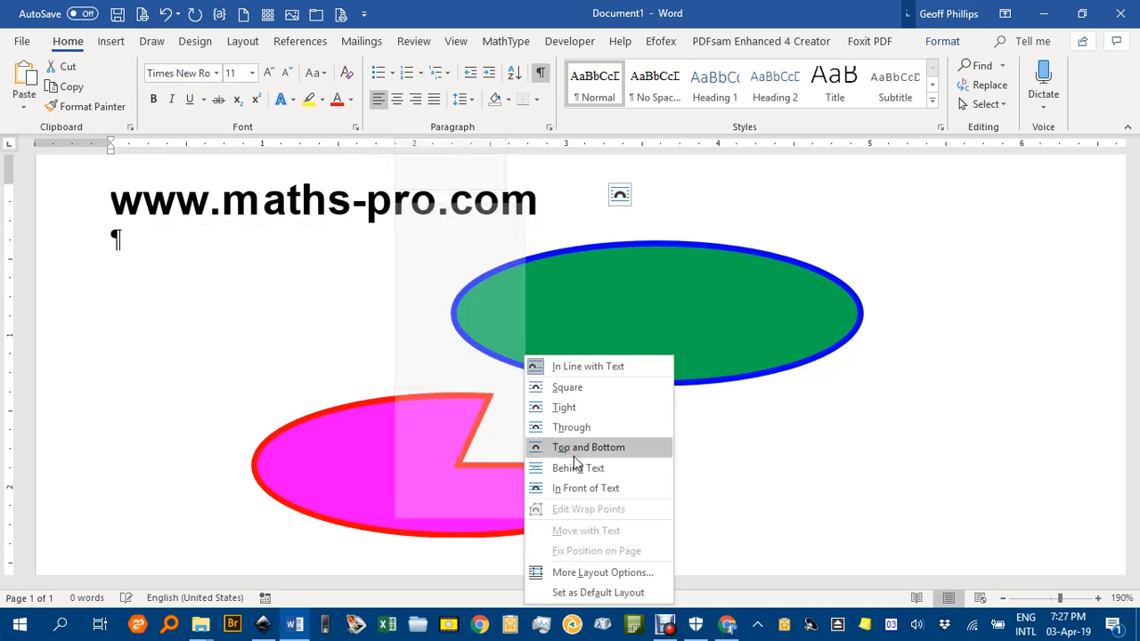
pyautogui.click(576, 486)
pyautogui.moveTo(434, 207); pyautogui.dragTo(541, 218)
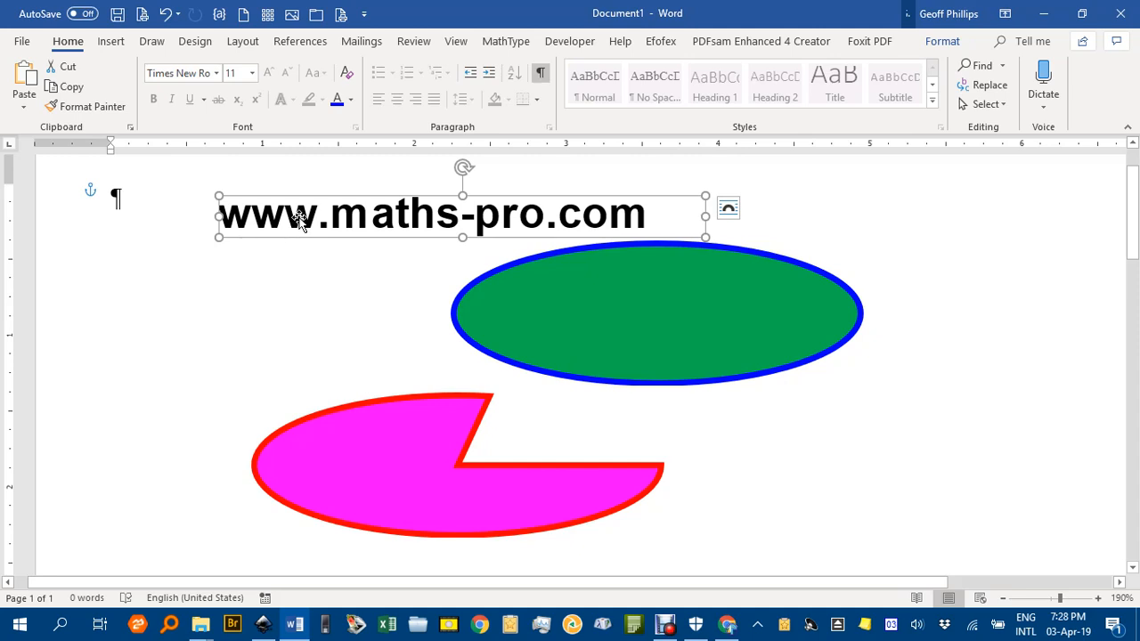
pyautogui.moveTo(583, 242); pyautogui.dragTo(564, 233)
pyautogui.rightClick(574, 205)
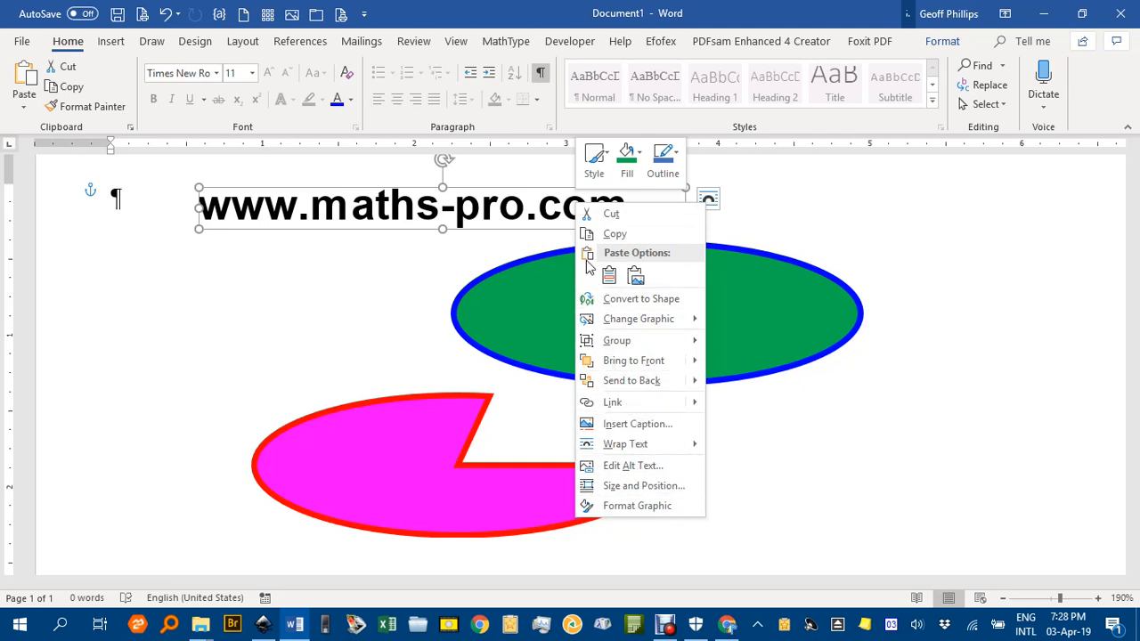
pyautogui.click(381, 219)
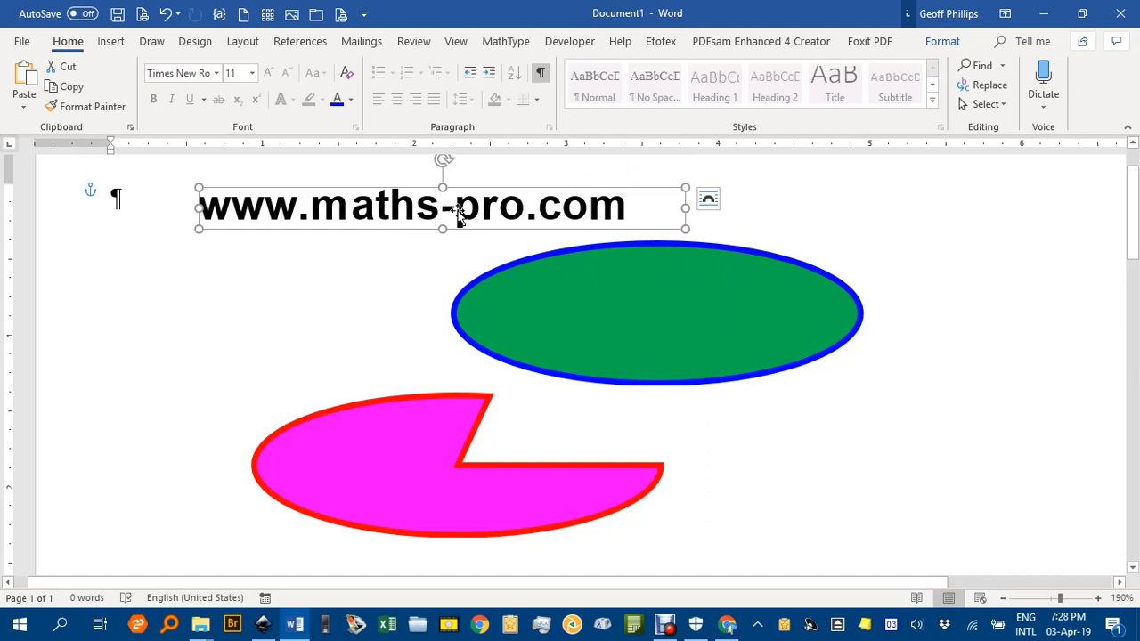
pyautogui.click(708, 200)
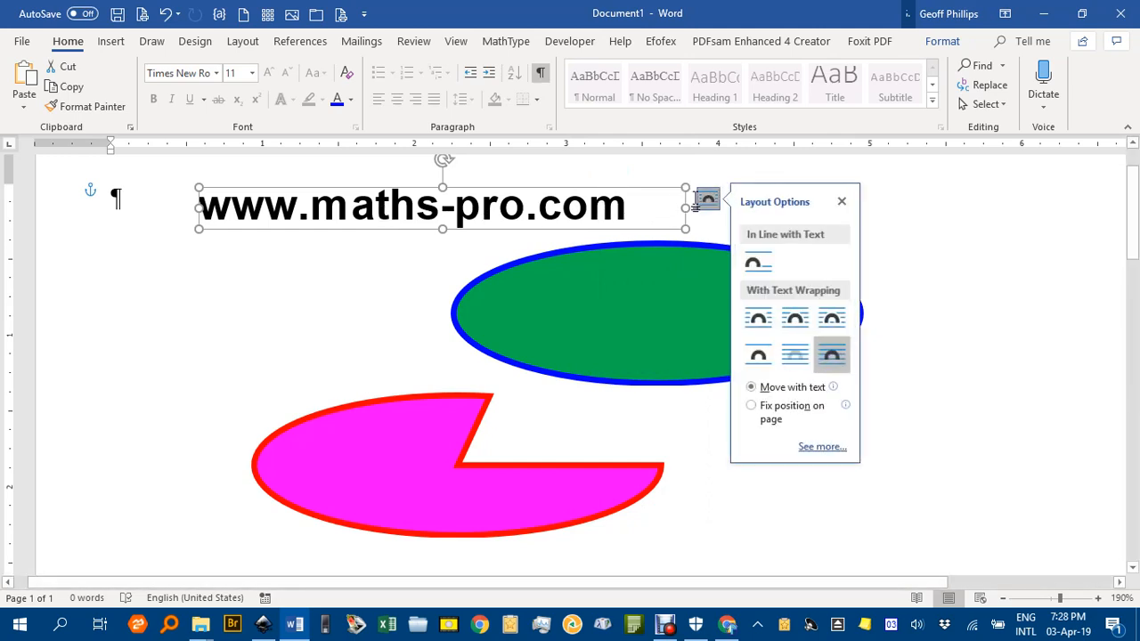